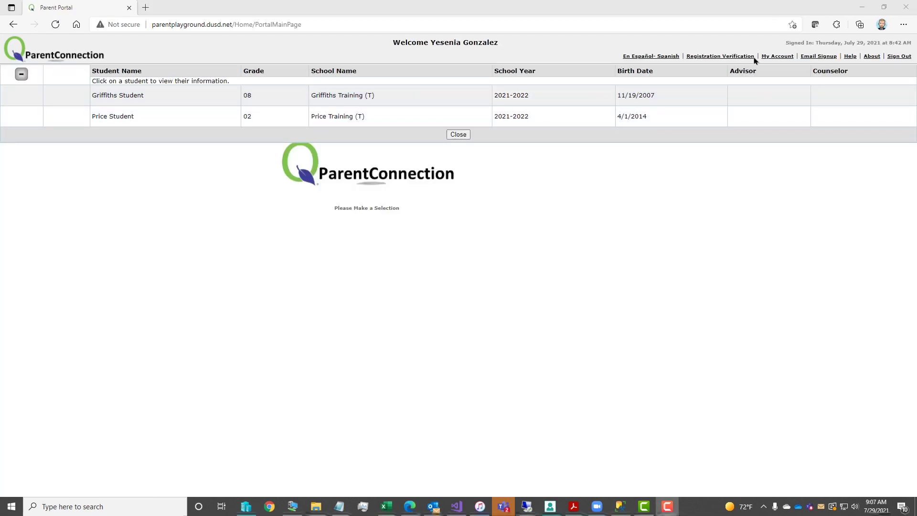
- From the Registration Verification review, authorize staff to call the contact's listed numbers and submit the demographics
click(725, 57)
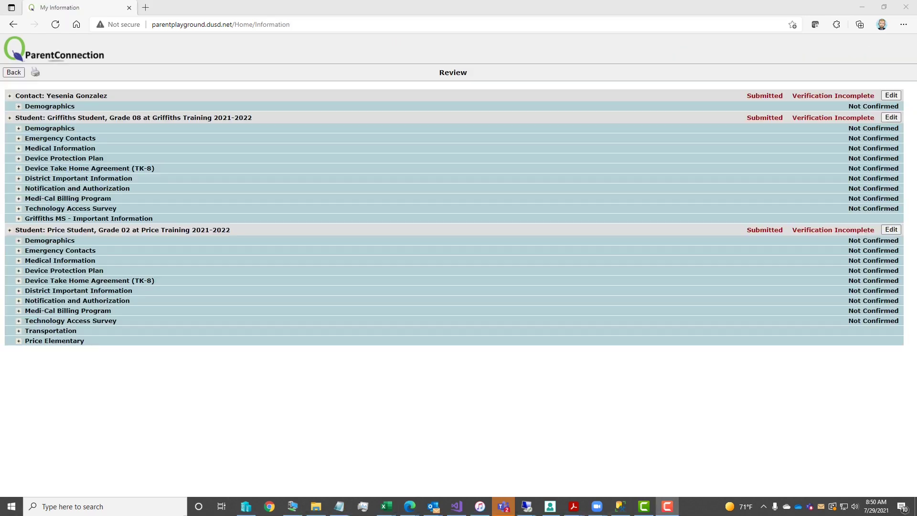
click(894, 97)
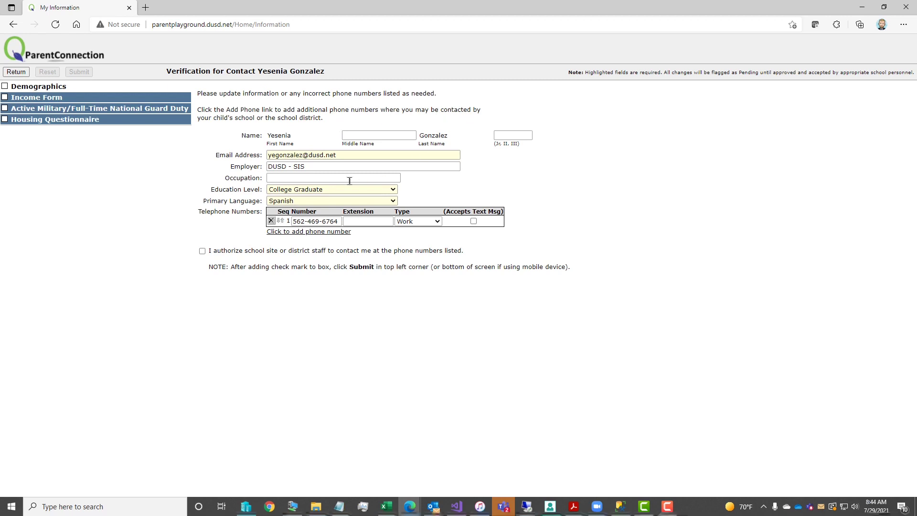
click(202, 251)
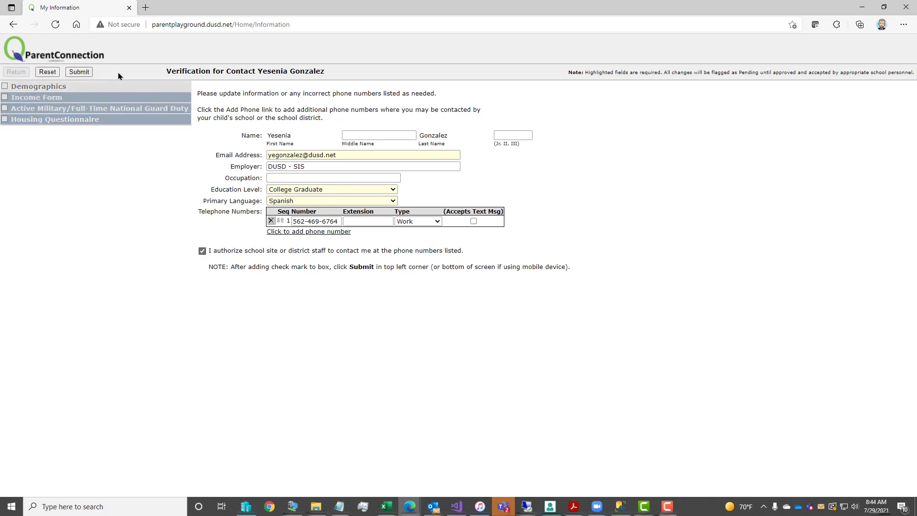
click(74, 72)
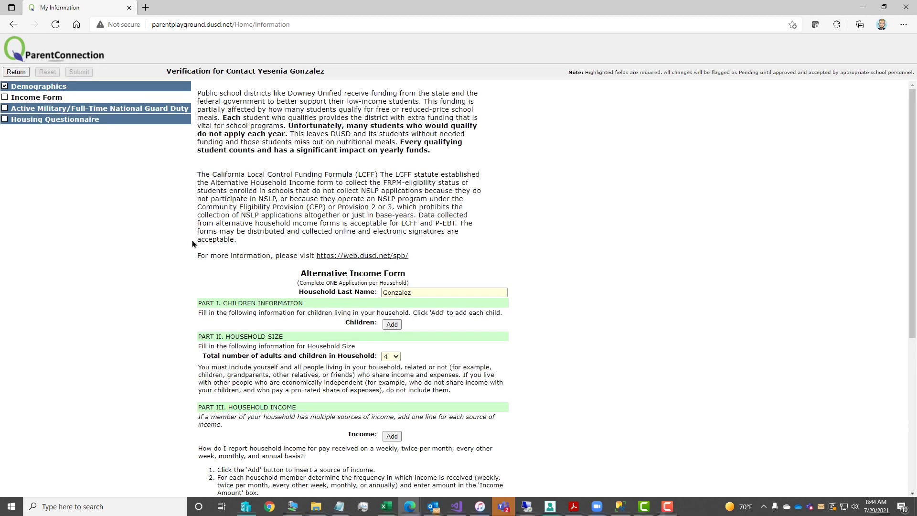
- Add the first child with name and birth date, school Griffiths Training, grade 08
scroll(457, 255, down, 3)
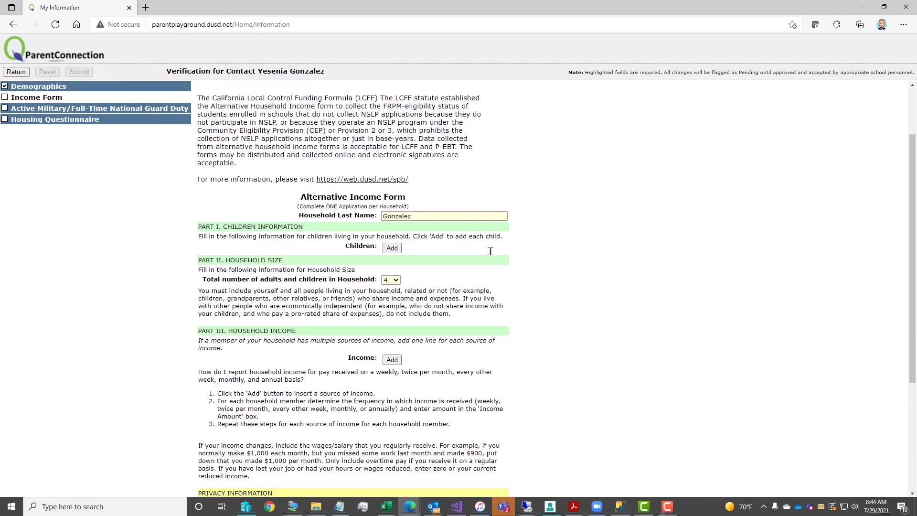
click(392, 200)
click(441, 211)
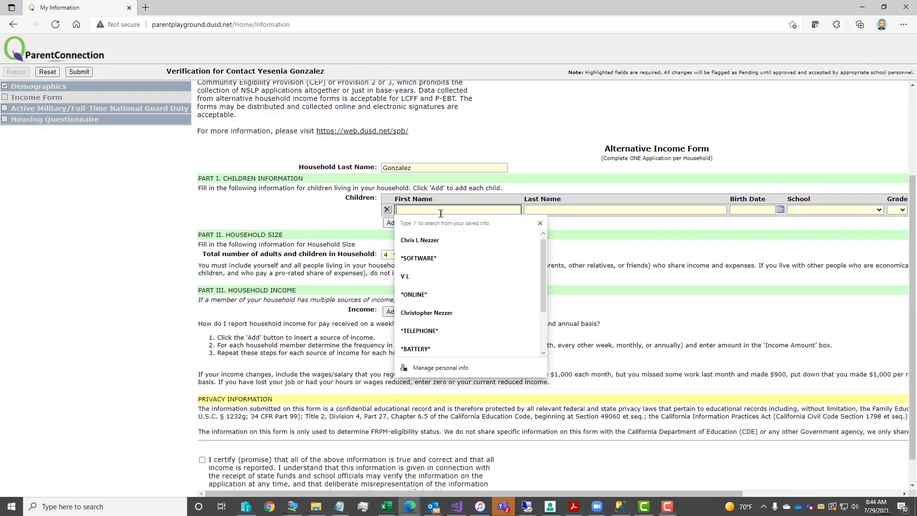
text(Grif)
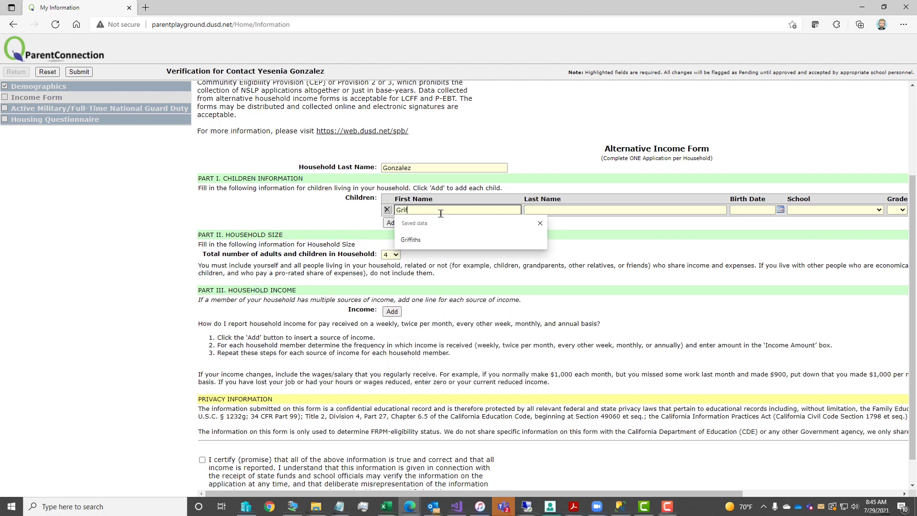
text(fiths)
key(Tab)
text(Student)
key(Tab)
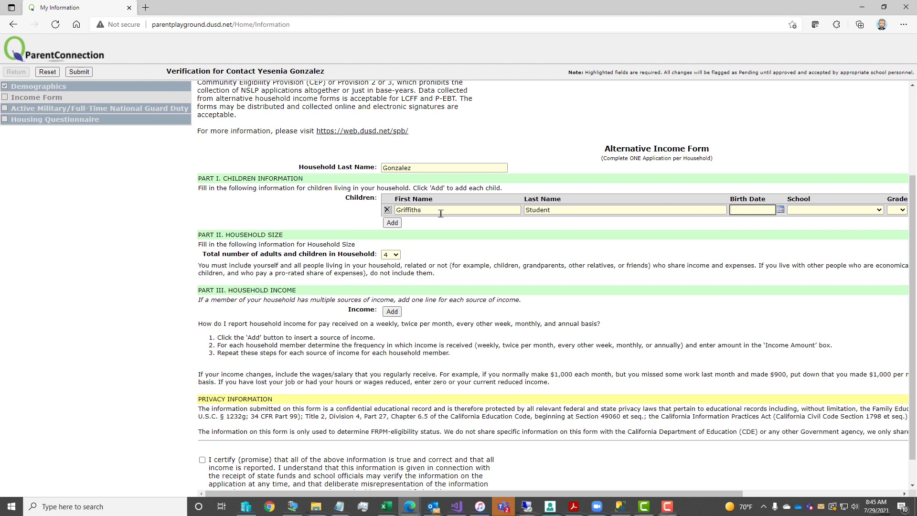
text(0)
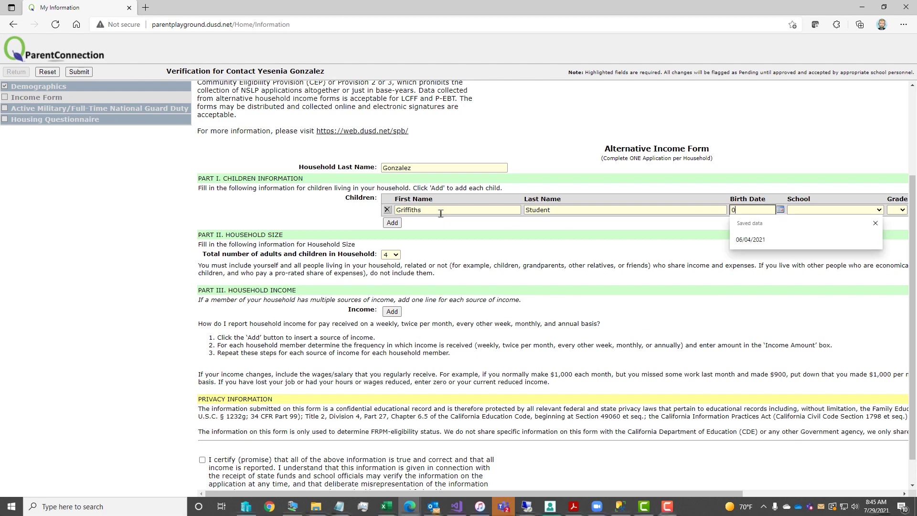
text(6/08/2008)
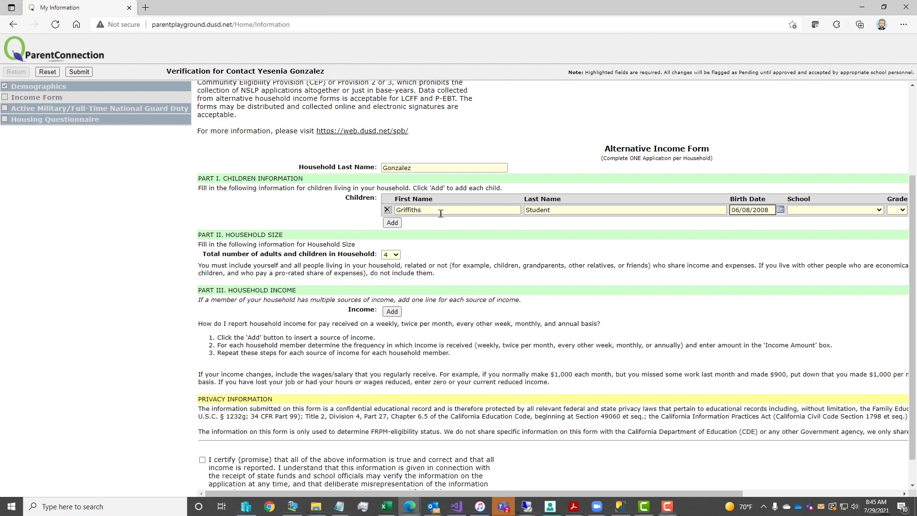
key(Tab)
key(g)
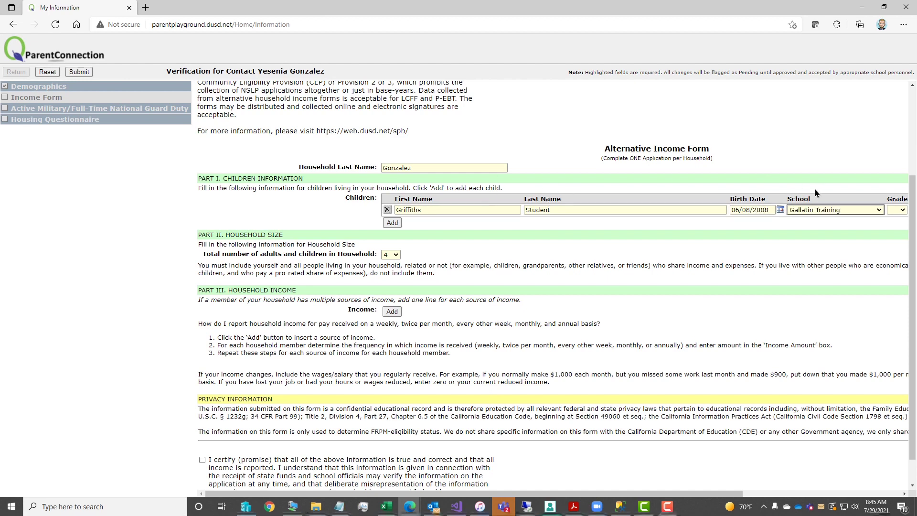
click(837, 211)
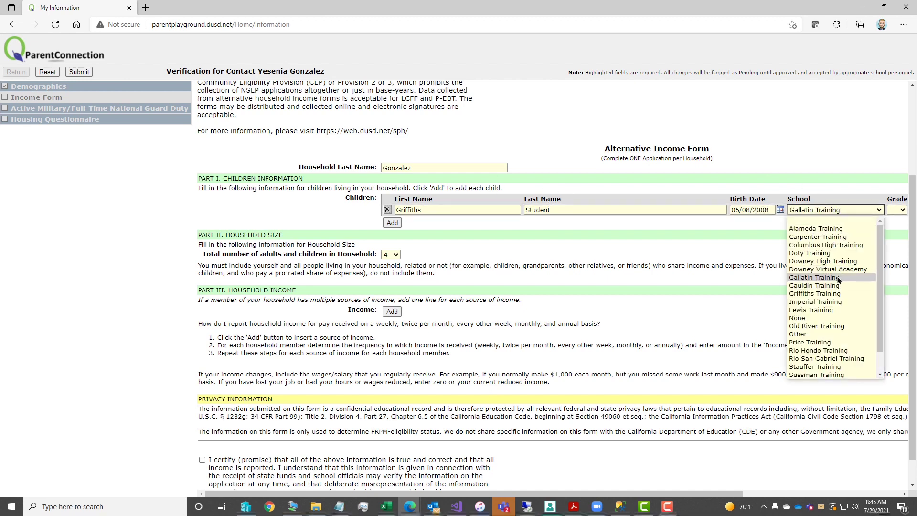
click(838, 293)
click(906, 211)
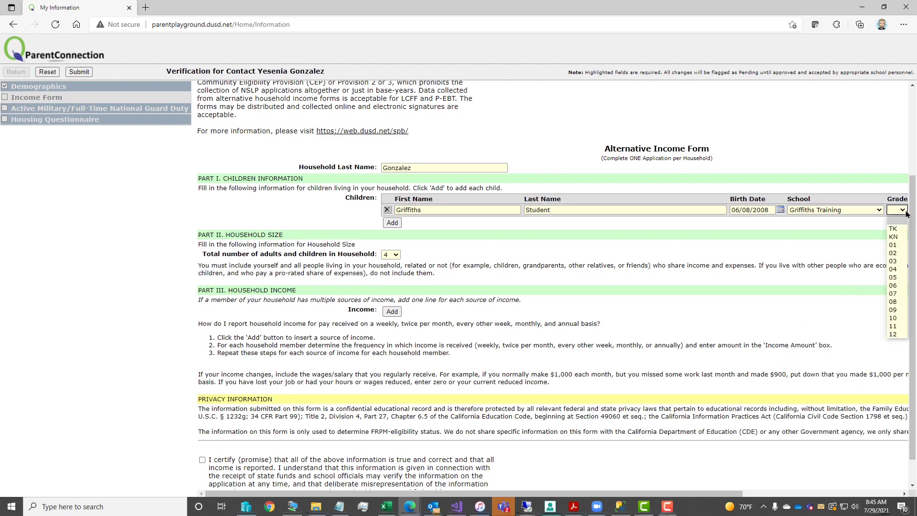
click(893, 302)
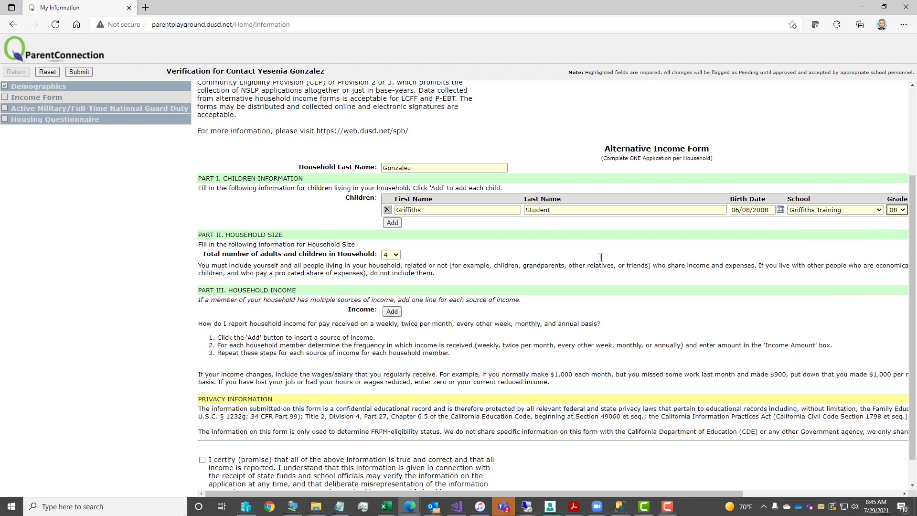
- Add the second child with name and birth date, school Price Training, grade 04
click(391, 223)
text(Price)
key(Tab)
text(Student)
key(Tab)
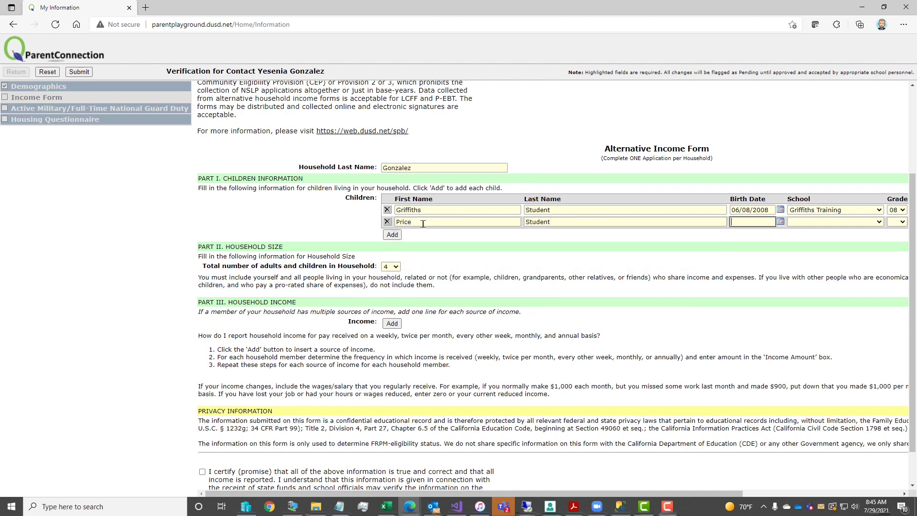
text(09/)
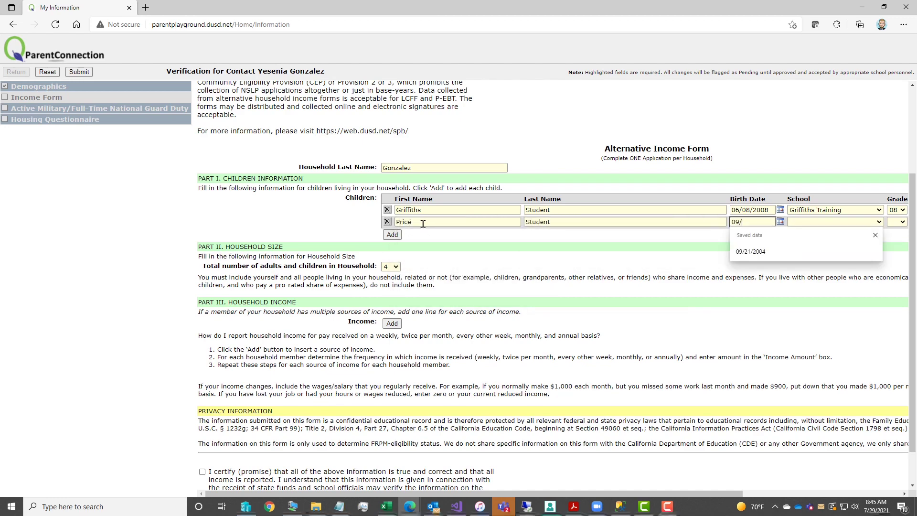
text(21/2004)
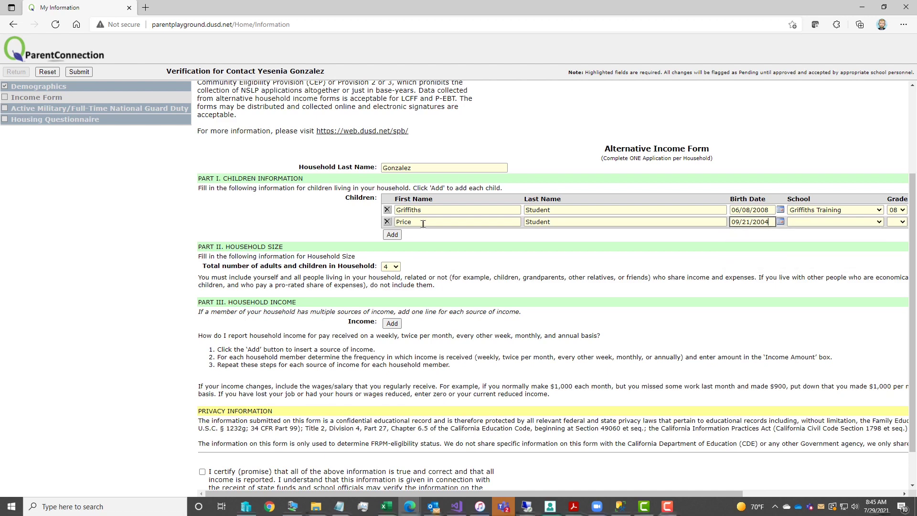
key(Tab)
click(859, 224)
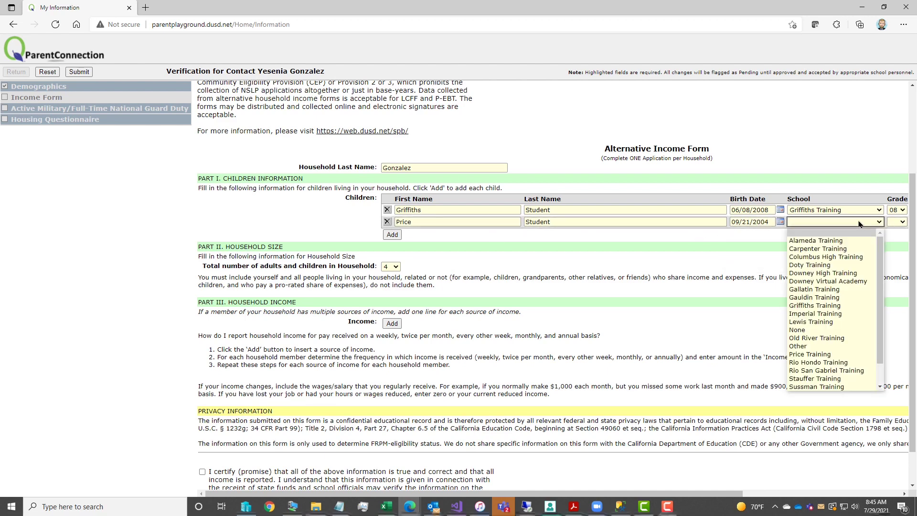
click(855, 354)
click(900, 223)
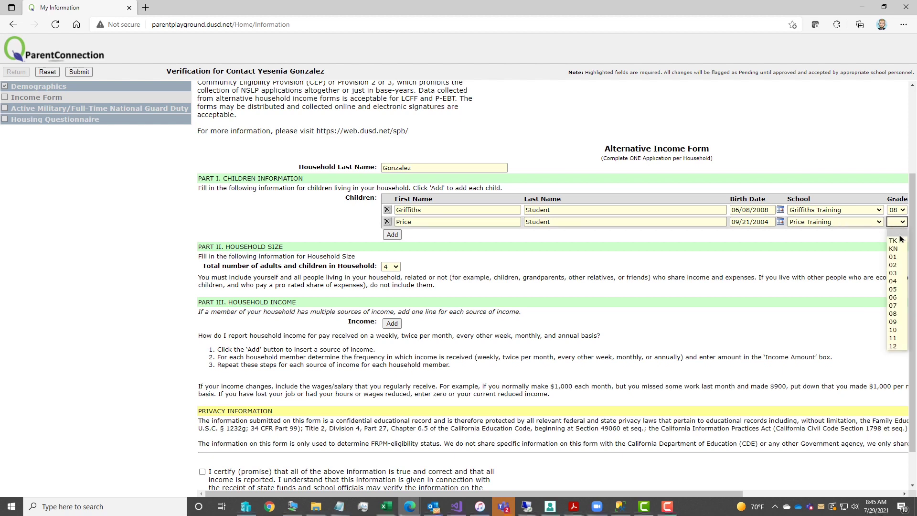
click(898, 280)
- Keep household size at 4 and add an income source row
click(395, 267)
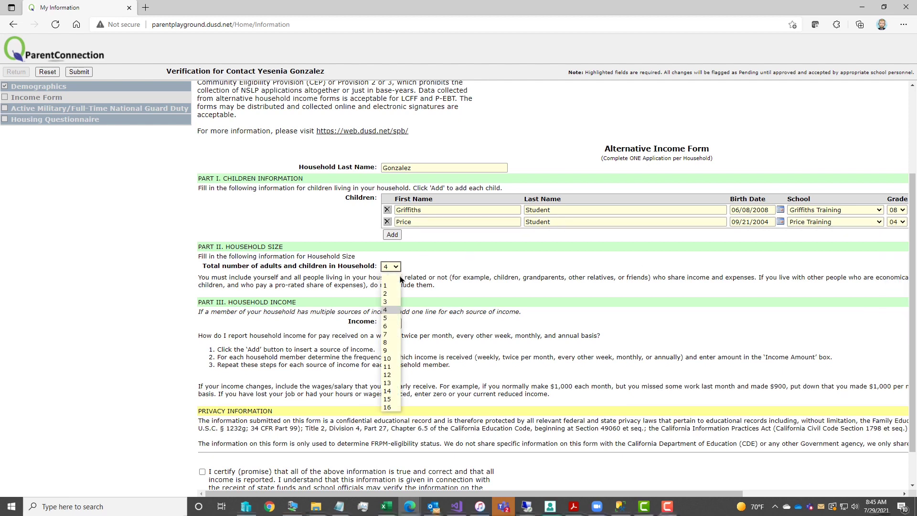
click(391, 311)
click(392, 324)
- Fill the first income line with the earner's name, Twice a Month, 2100.00
click(415, 332)
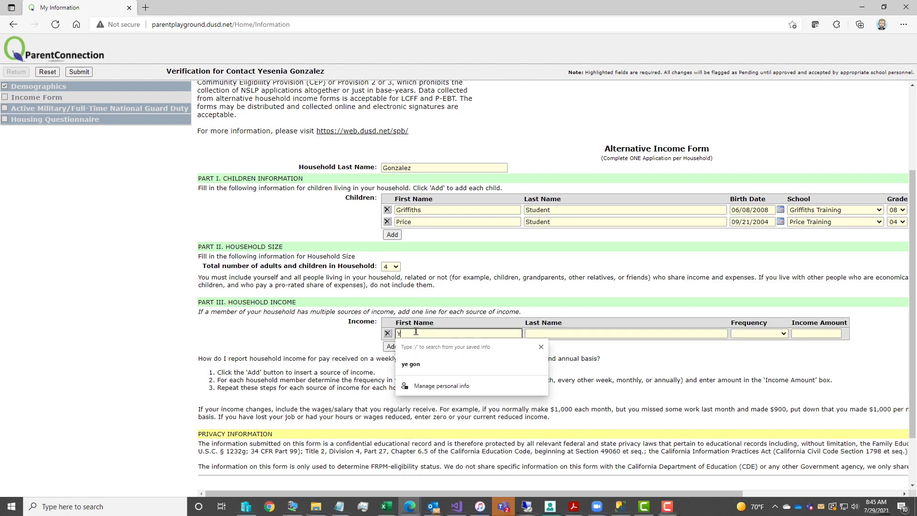
key(Tab)
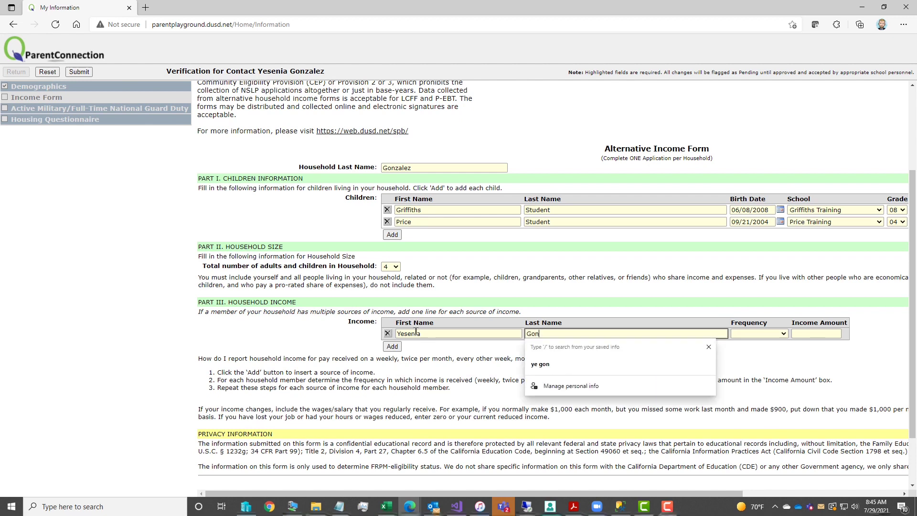
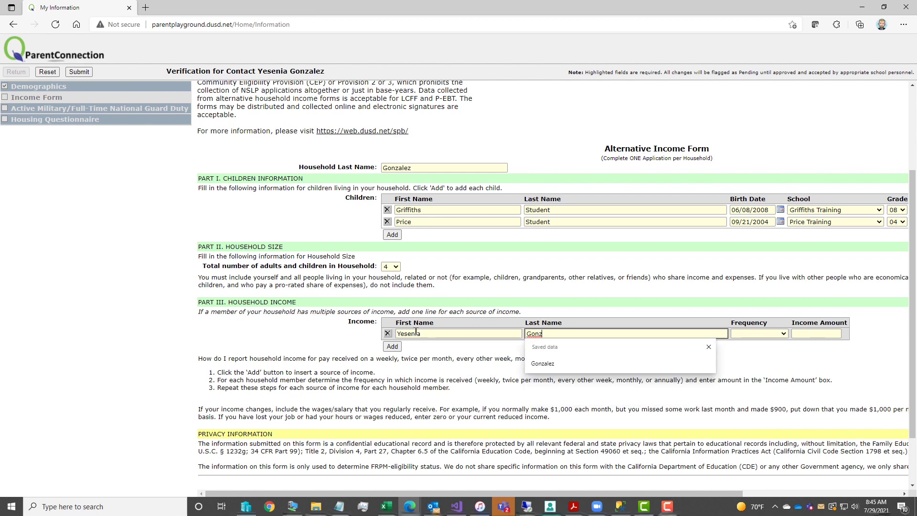
key(Tab)
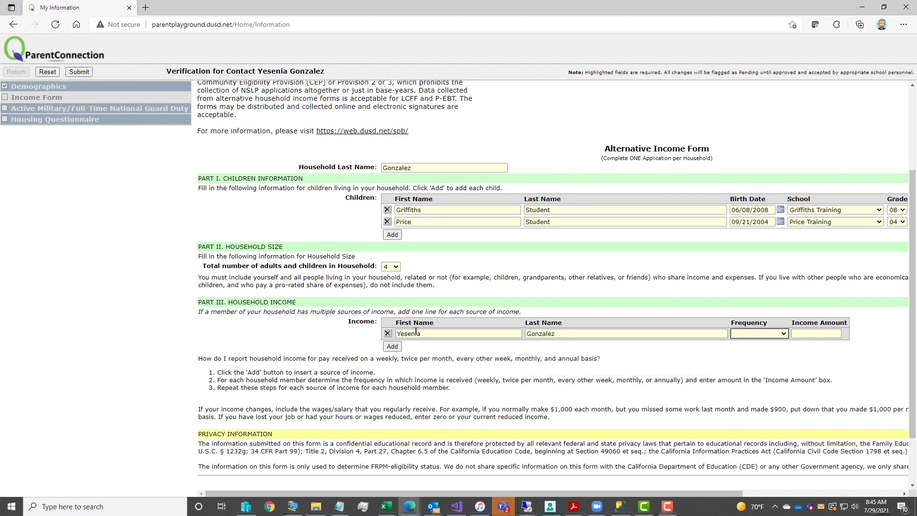
click(763, 335)
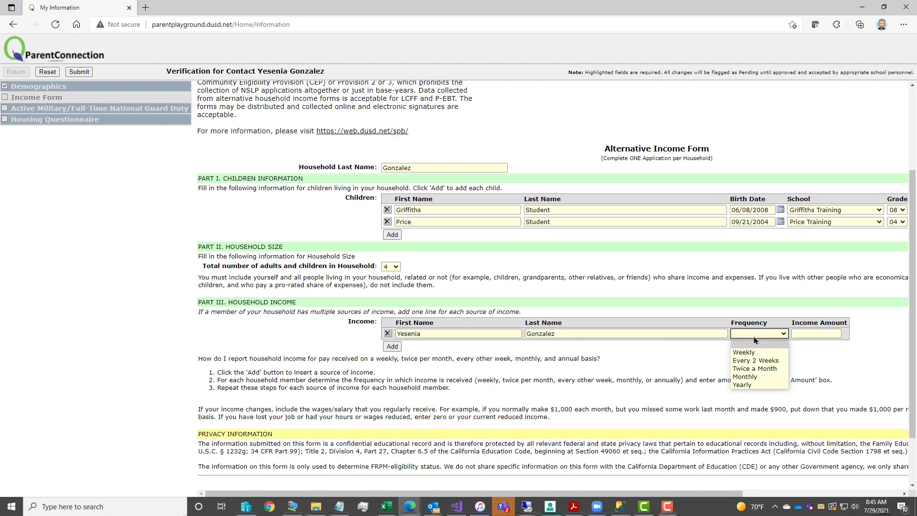
click(759, 372)
key(Tab)
text(210)
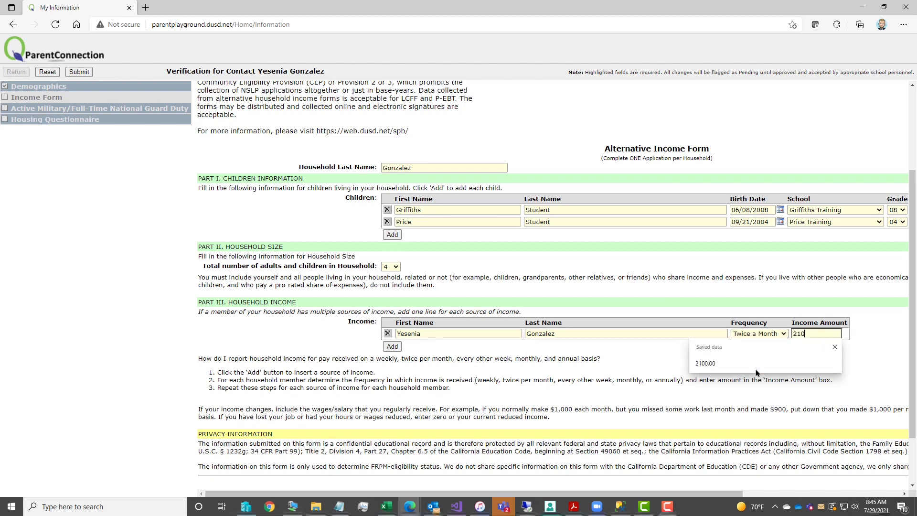
text(0.00)
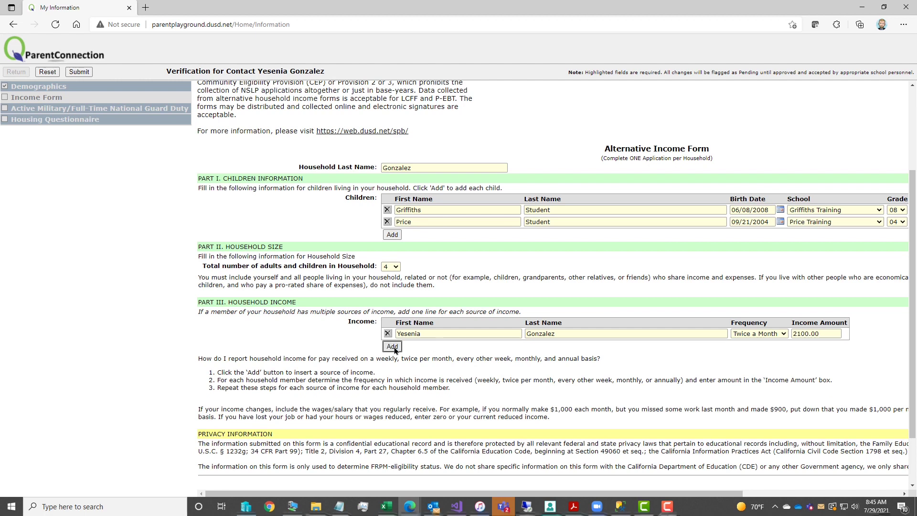
- Add a second income line with the earner's name, Weekly frequency, 900.00
click(392, 347)
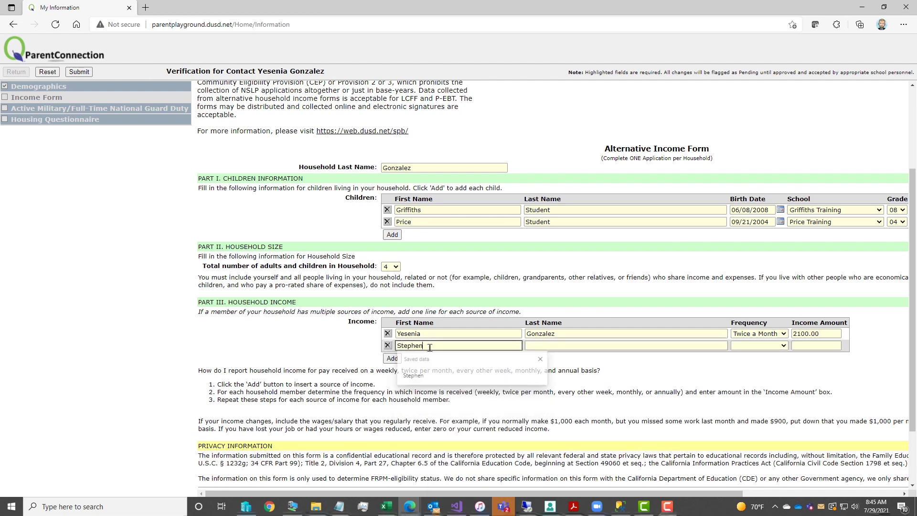
key(Tab)
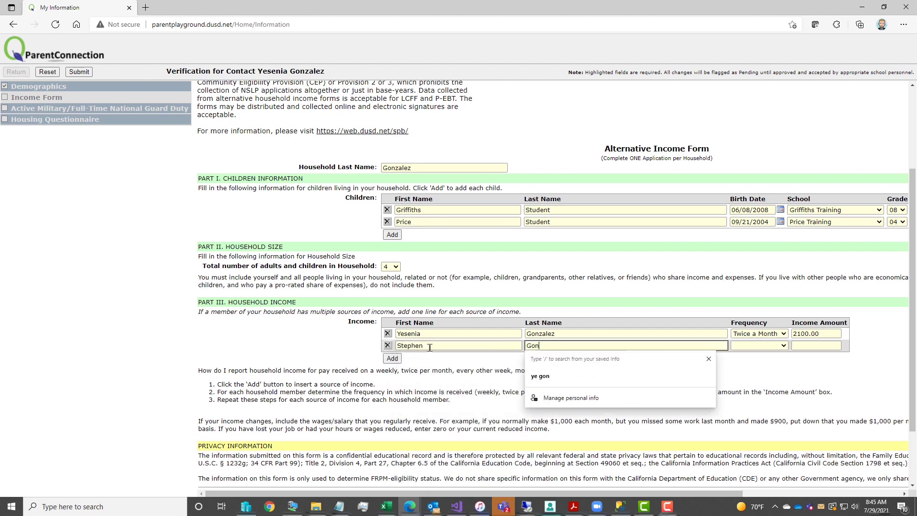
key(Tab)
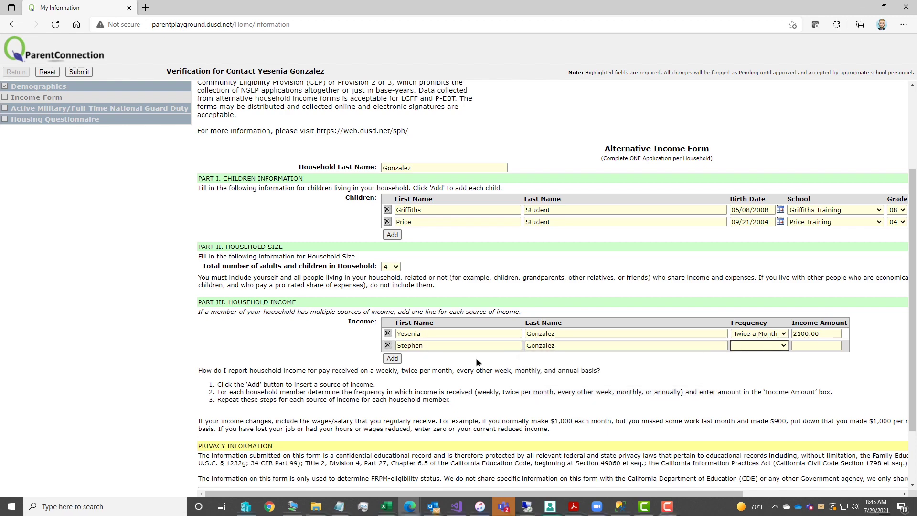
click(748, 349)
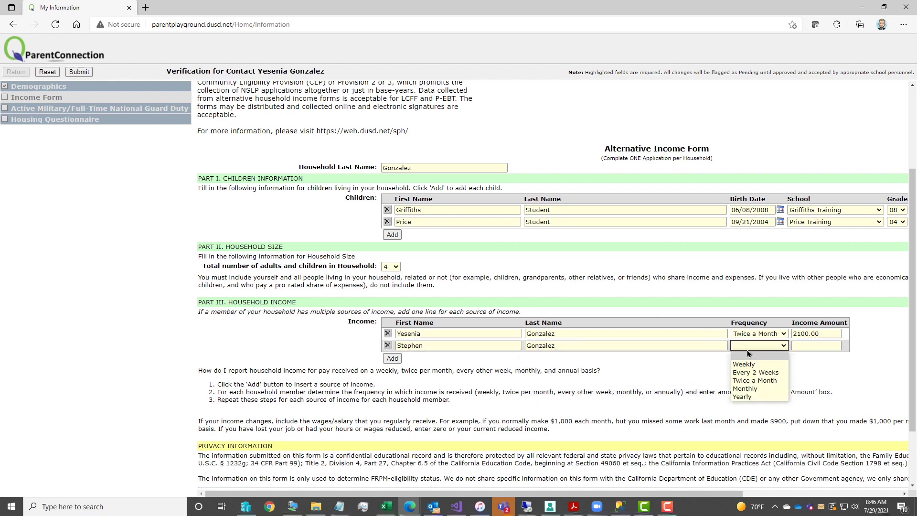
click(765, 365)
key(Tab)
text(900.00)
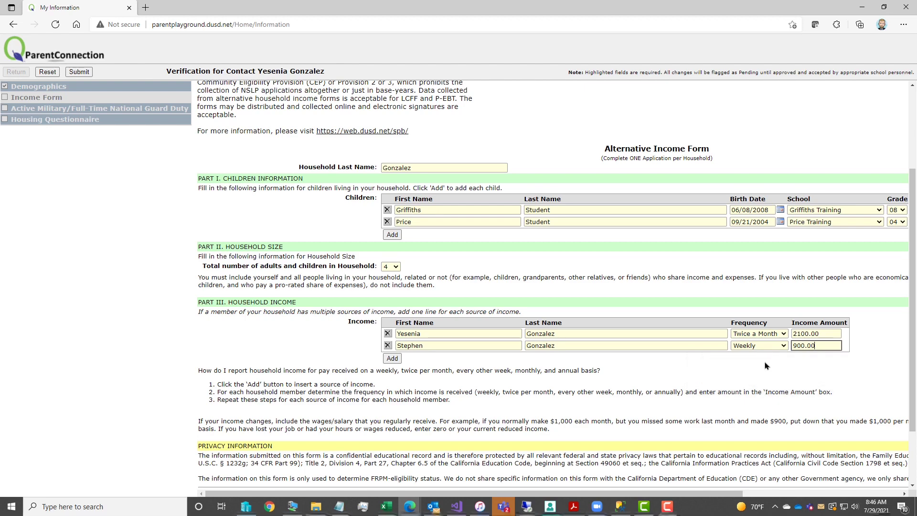
key(Tab)
scroll(477, 392, down, 2)
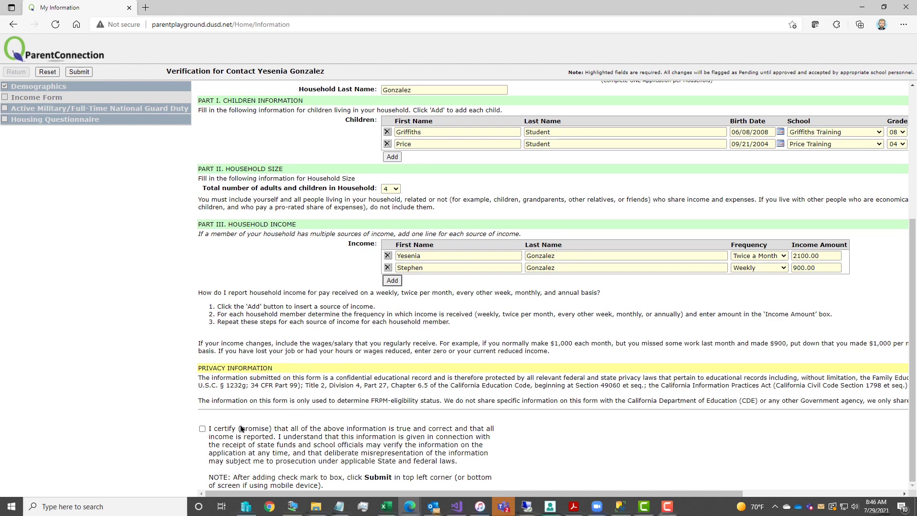
- Certify and submit the income form, then confirm and submit Active Military Duty and Housing Questionnaire
click(202, 428)
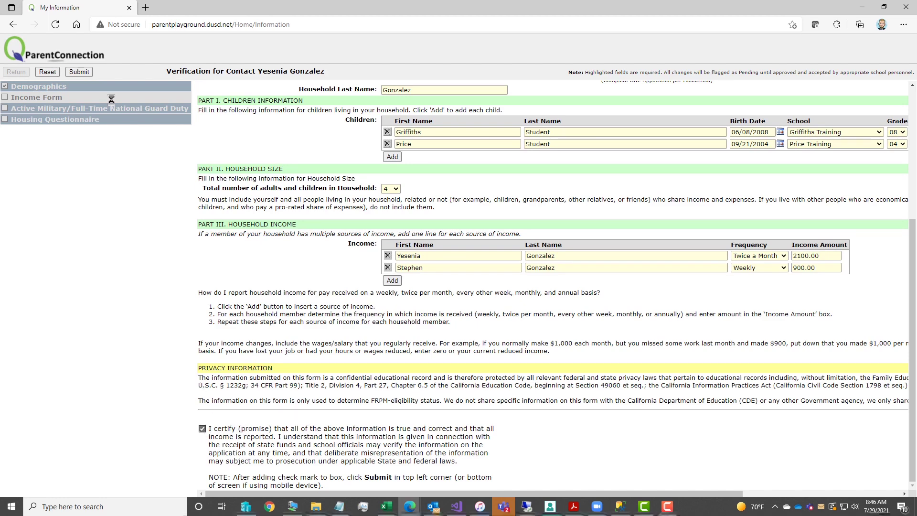
click(78, 73)
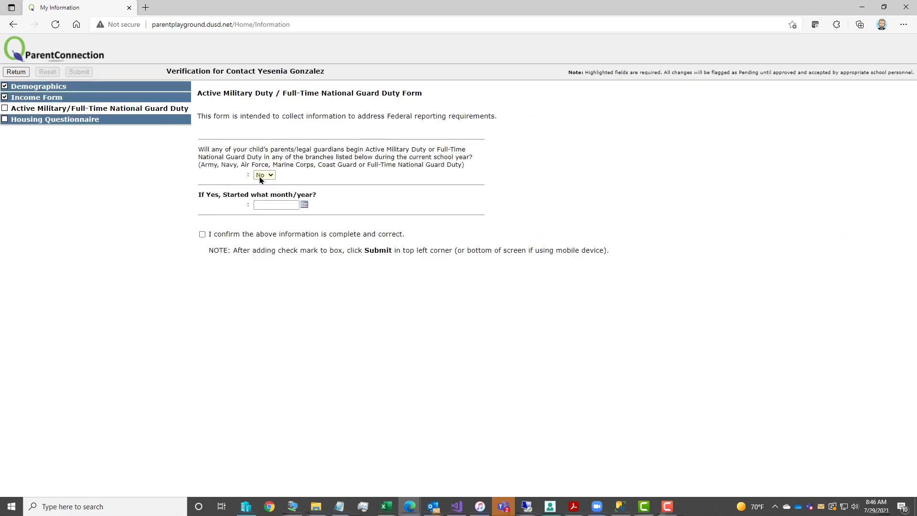
click(202, 234)
click(78, 72)
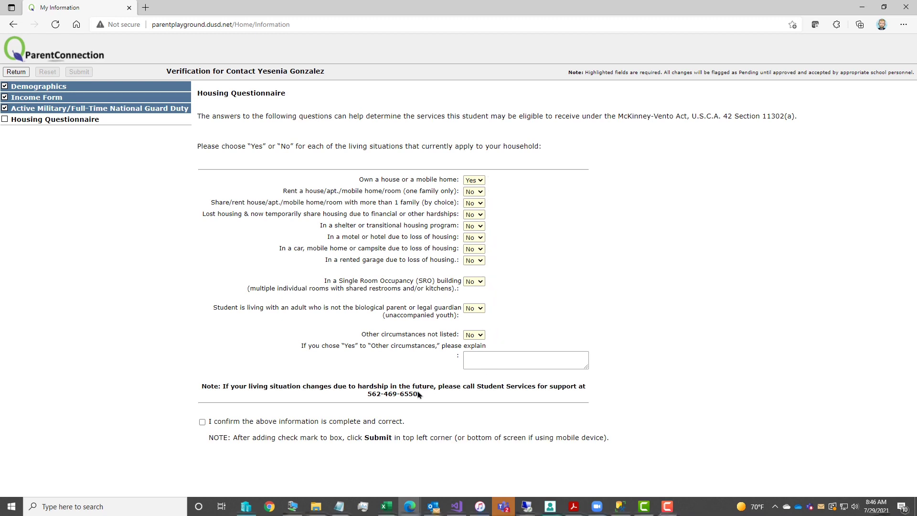
click(203, 422)
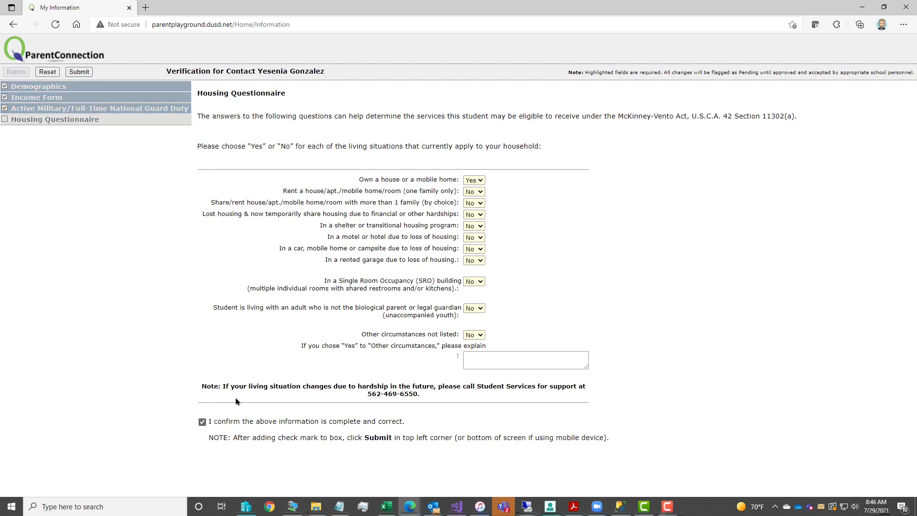
click(78, 72)
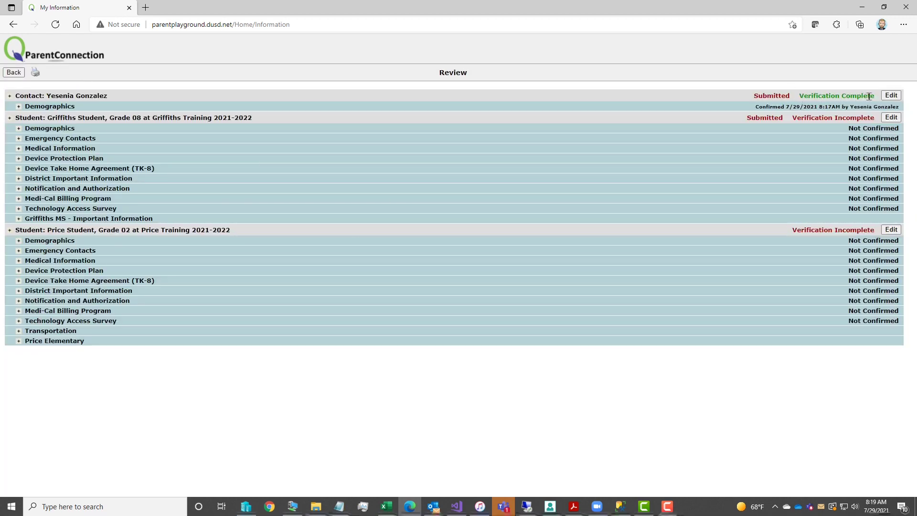
- Confirm and submit the Grade 08 student's demographics
click(891, 117)
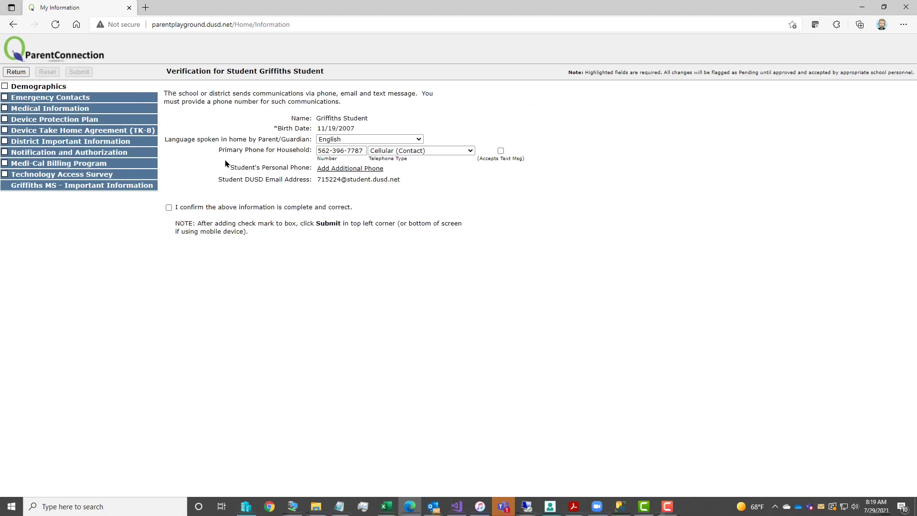
click(178, 207)
click(78, 72)
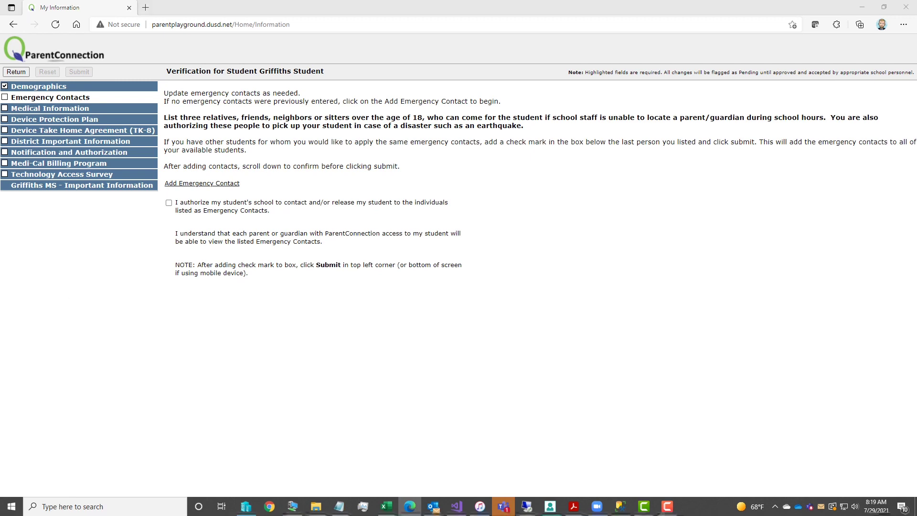
- Add an emergency contact with first and last name and relationship Uncle
click(181, 185)
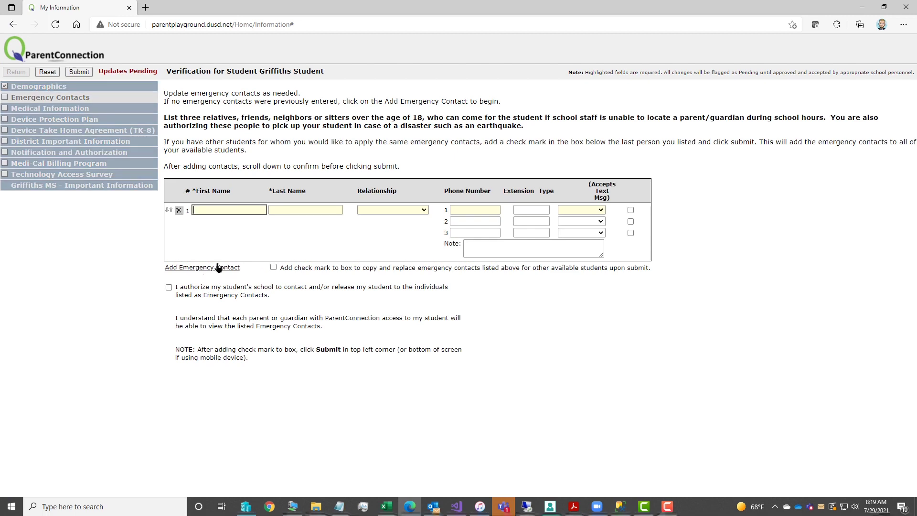
key(Tab)
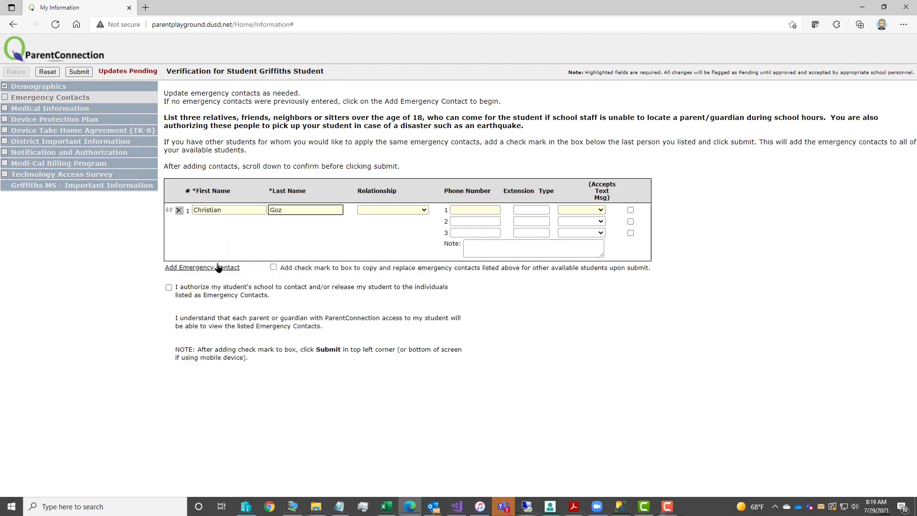
key(Tab)
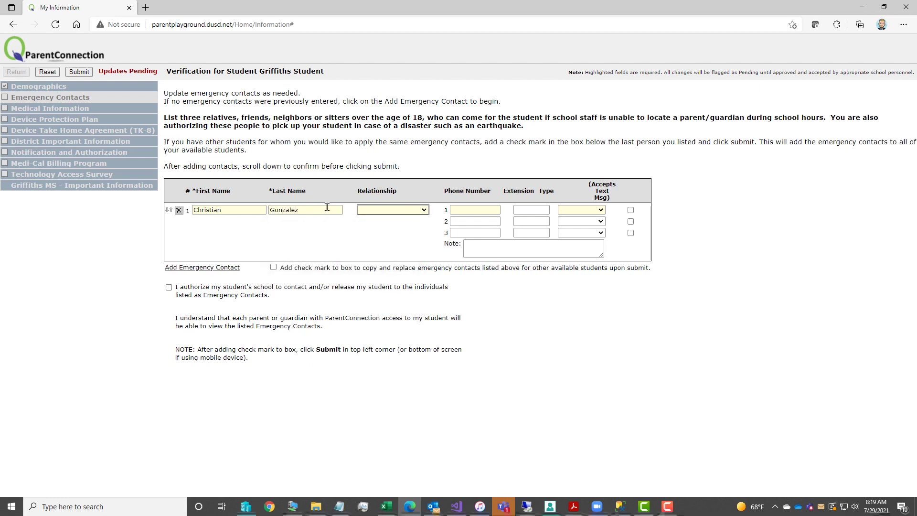
click(396, 210)
click(399, 301)
- Give the uncle a Work phone that accepts text messages, then add a second contact row
click(470, 211)
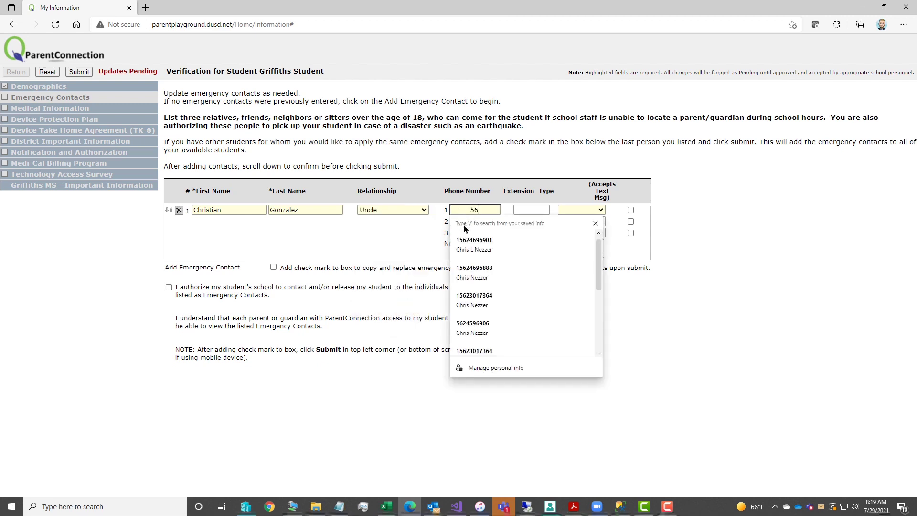
click(392, 266)
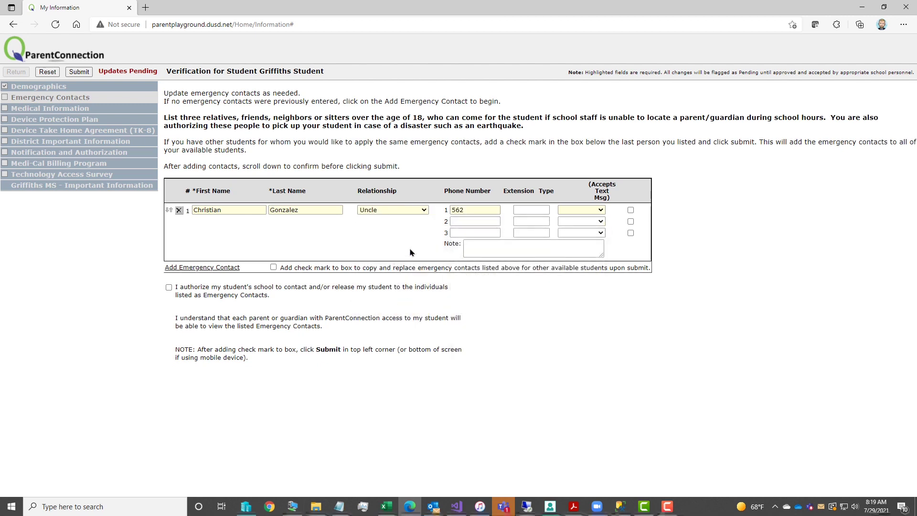
click(479, 206)
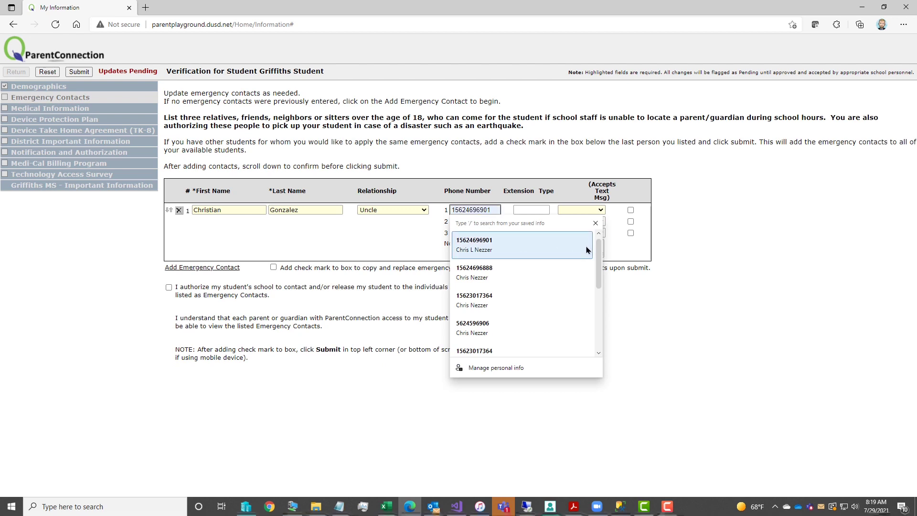
click(596, 223)
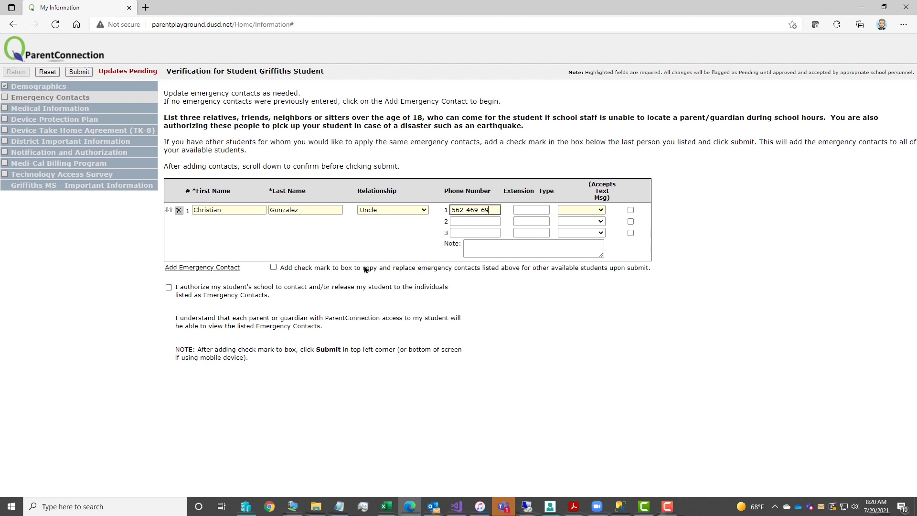
click(581, 210)
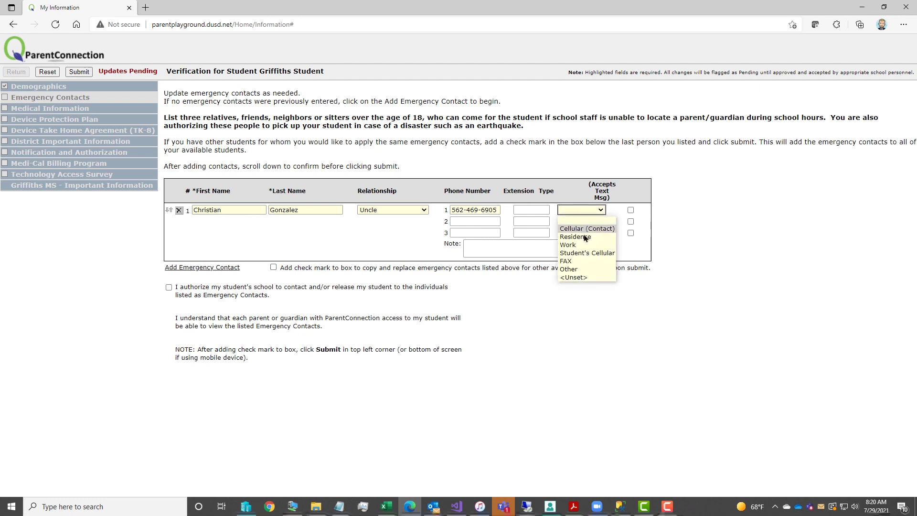
click(583, 245)
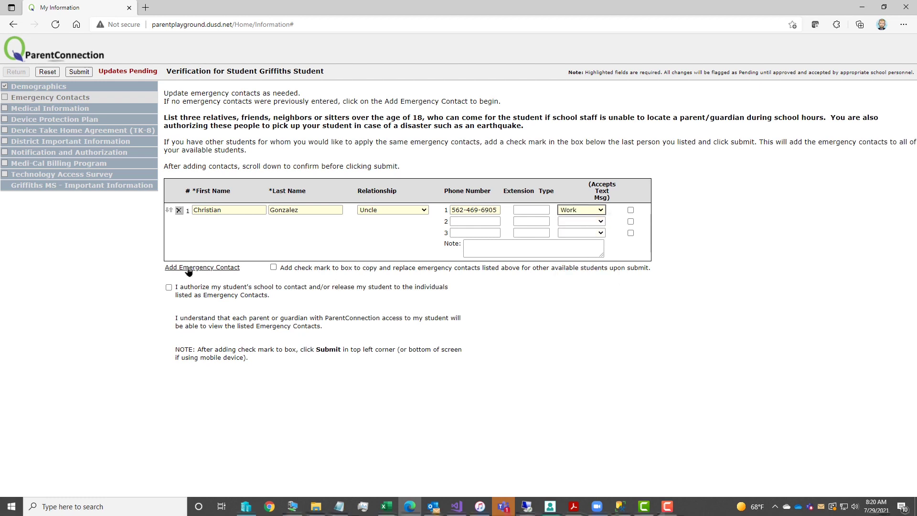
click(631, 210)
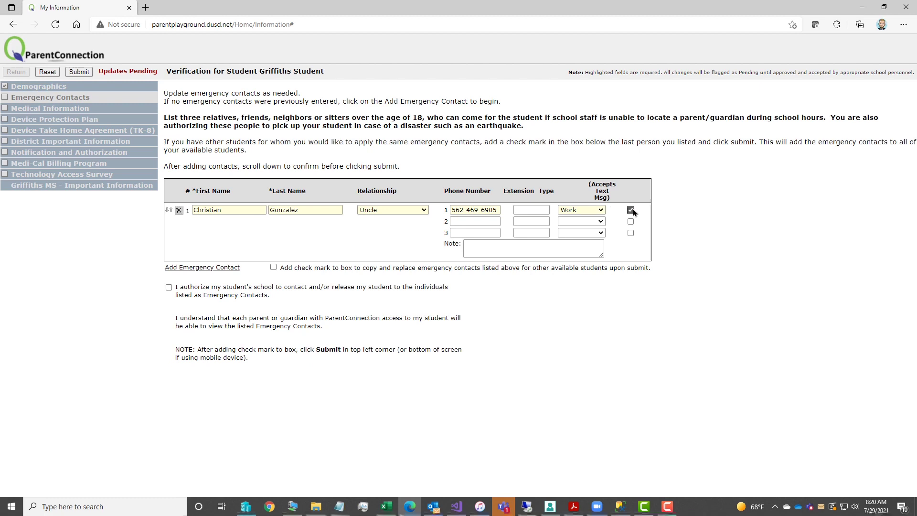
click(201, 268)
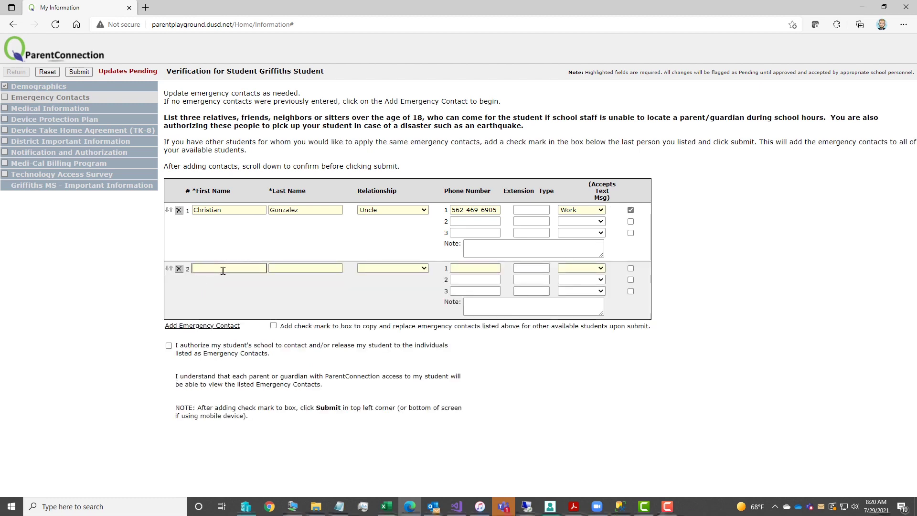
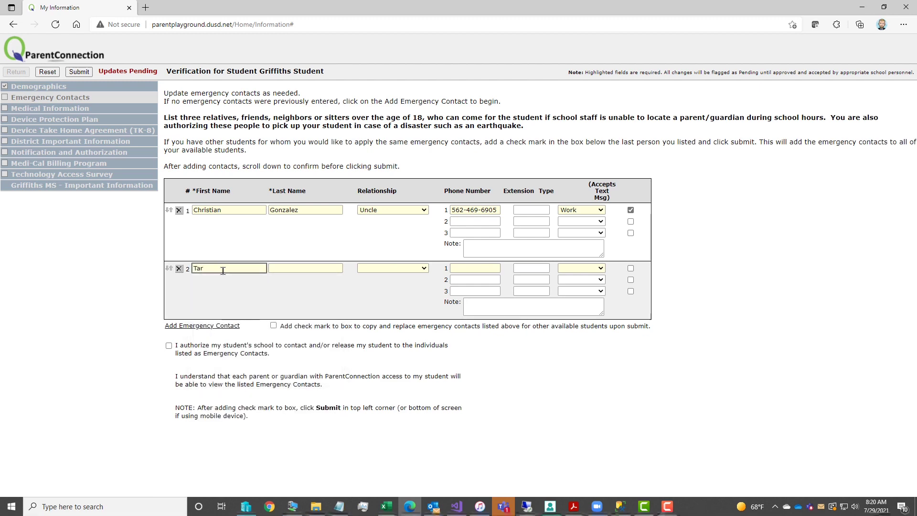
- Enter the second contact's first and last name with relationship Friend/Neighbor
key(Tab)
key(Tab)
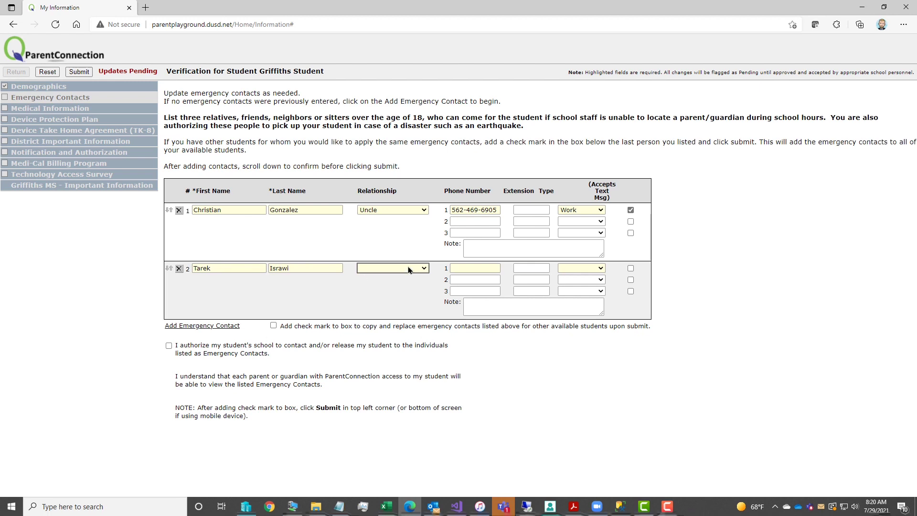
click(410, 268)
click(384, 376)
- Enter the second contact's phone number as type Work, then add a third contact row
click(478, 264)
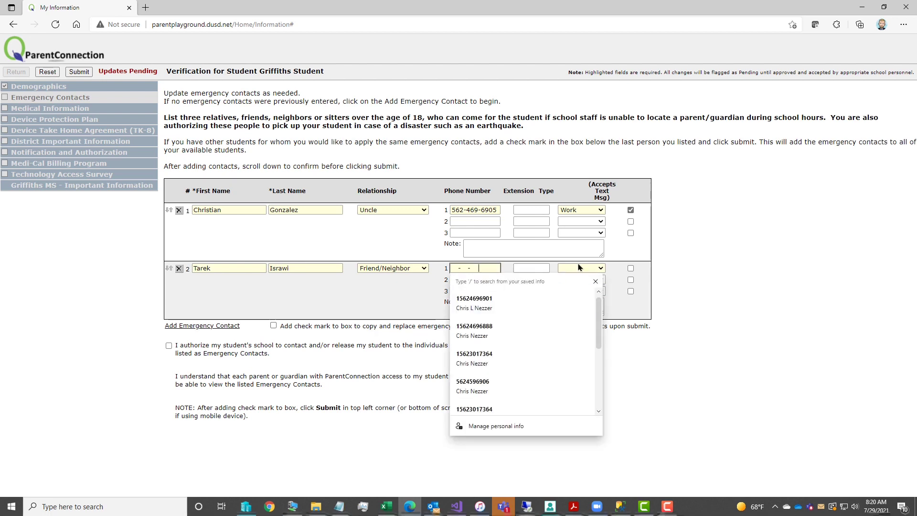
click(595, 282)
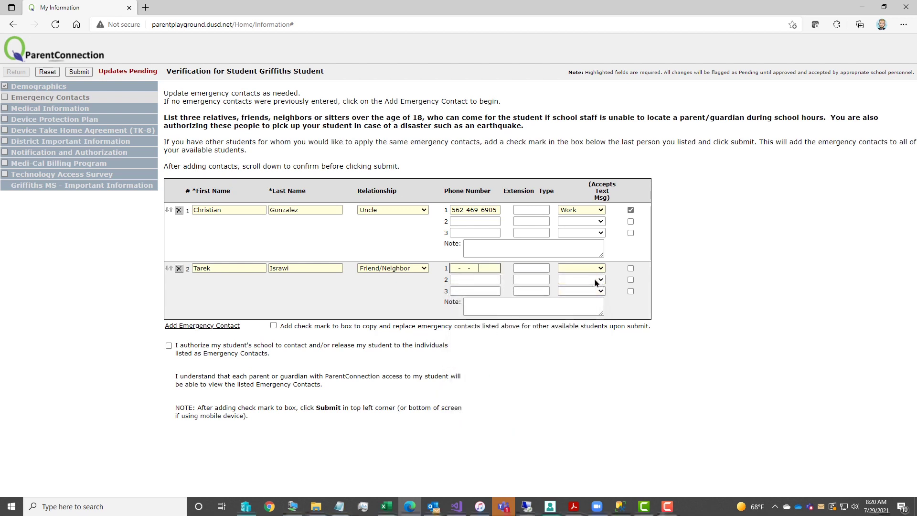
key(Left)
key(Left)
key(Left)
key(Left)
key(Left)
key(Left)
key(Left)
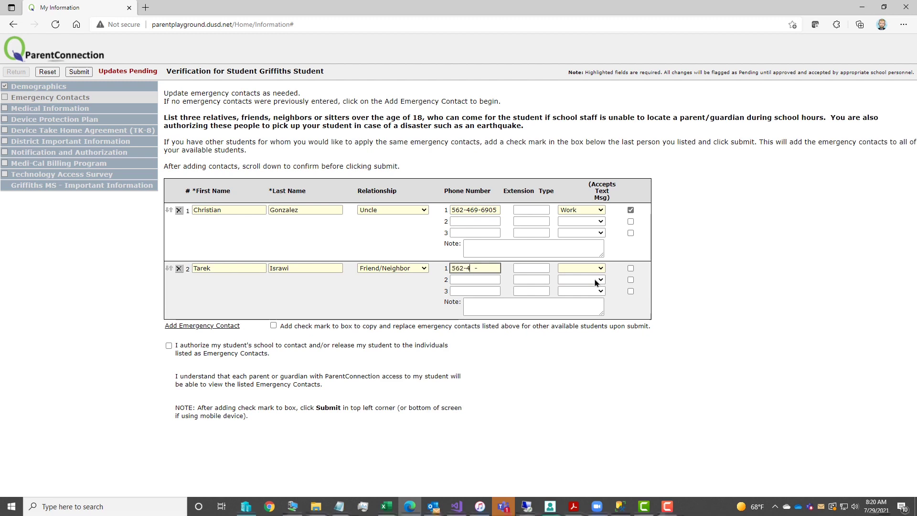
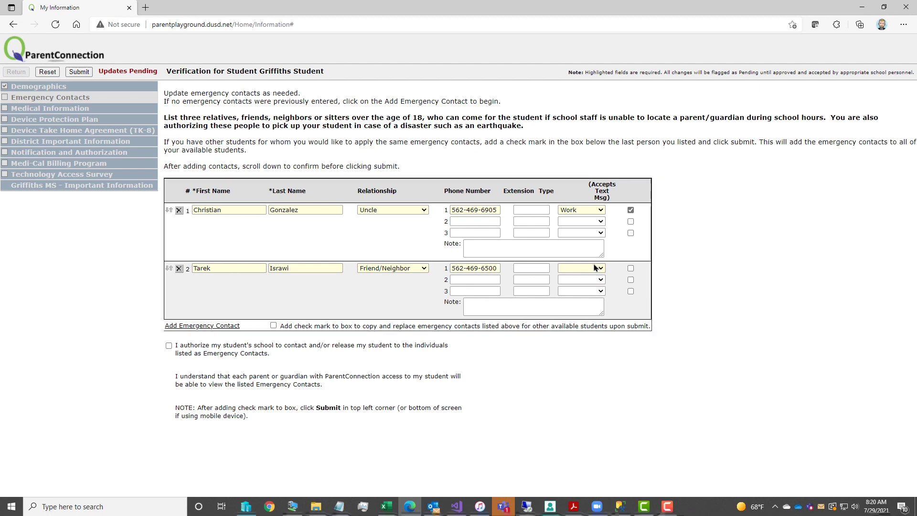
click(593, 267)
click(568, 304)
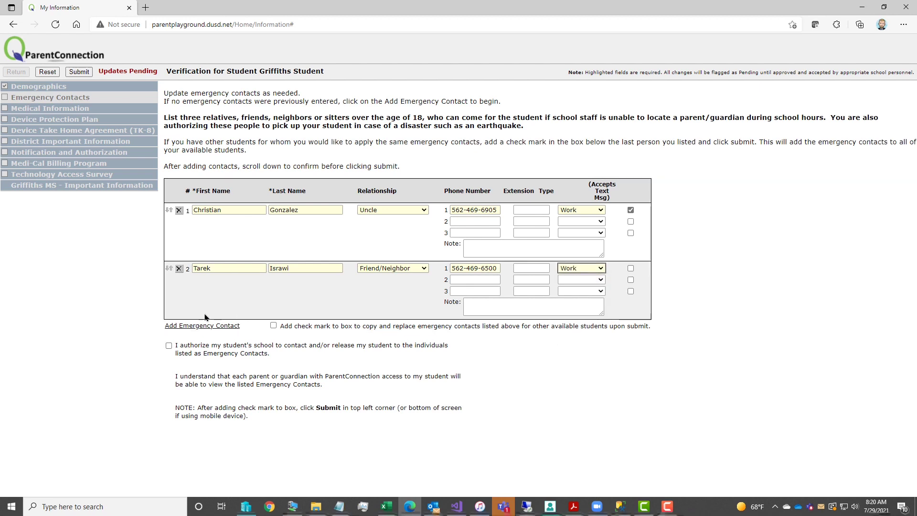
click(187, 325)
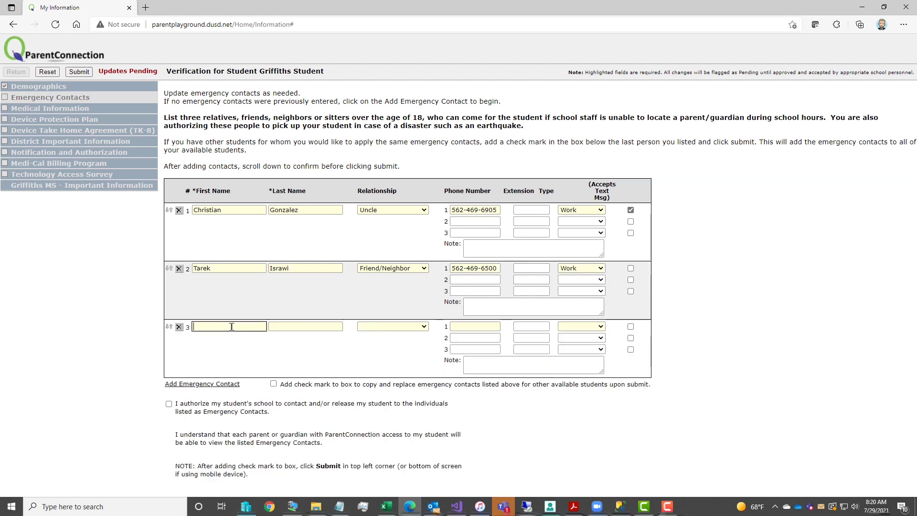
- Enter the third contact's first and last name with relationship Friend/Neighbor
key(Tab)
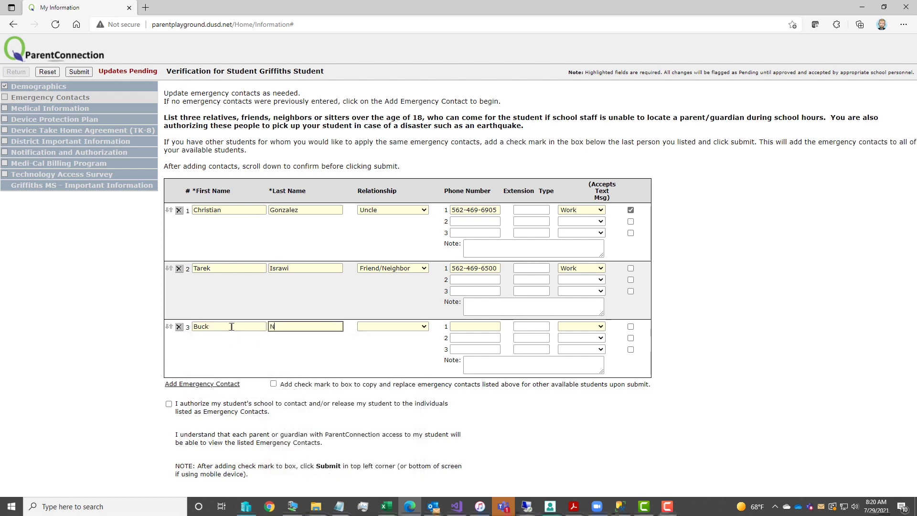
key(Tab)
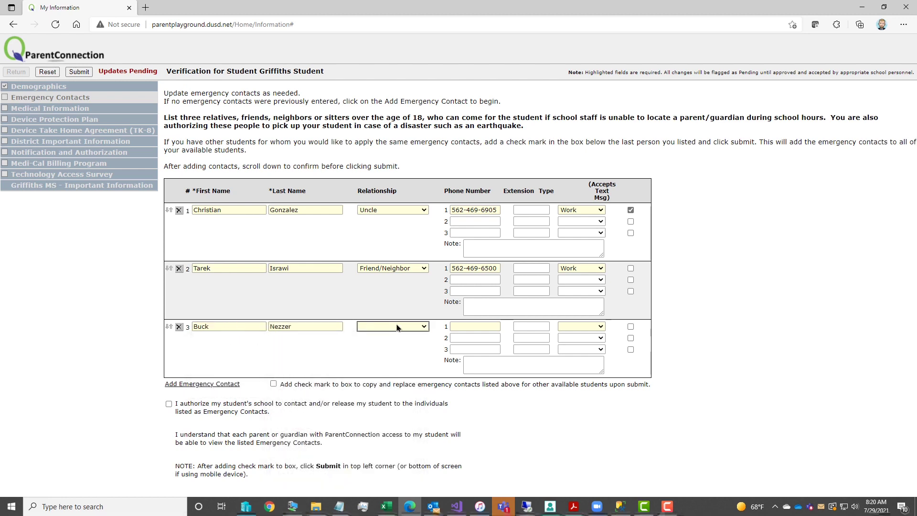
click(397, 327)
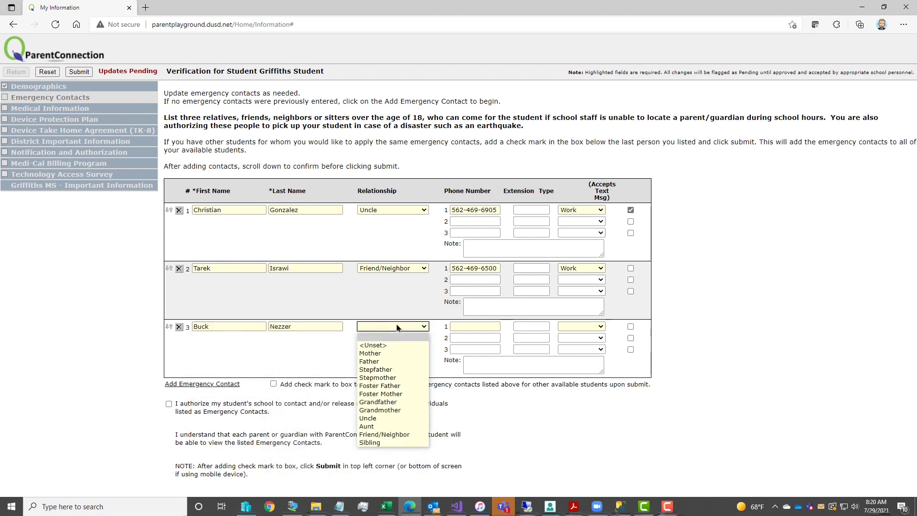
click(403, 435)
- Set the third contact's phone as Work, then tick the authorize and copy-to-other-students checkboxes
click(482, 326)
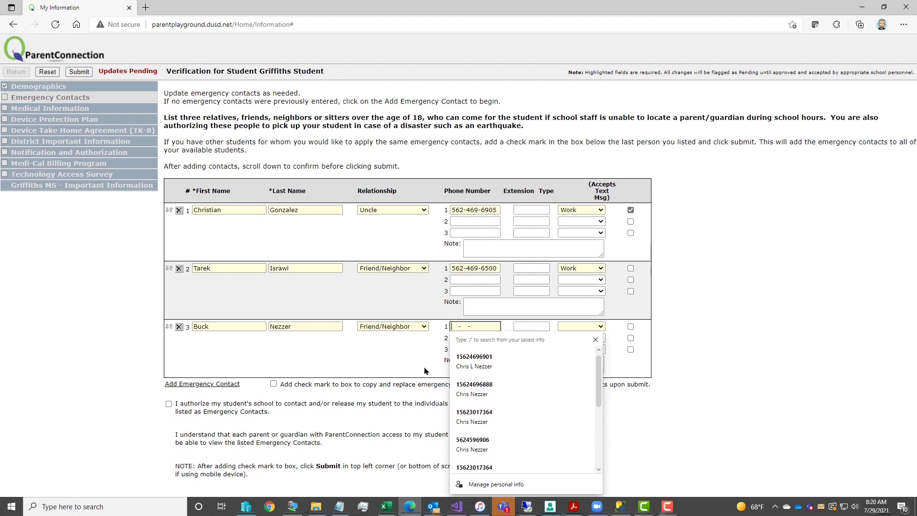
click(595, 339)
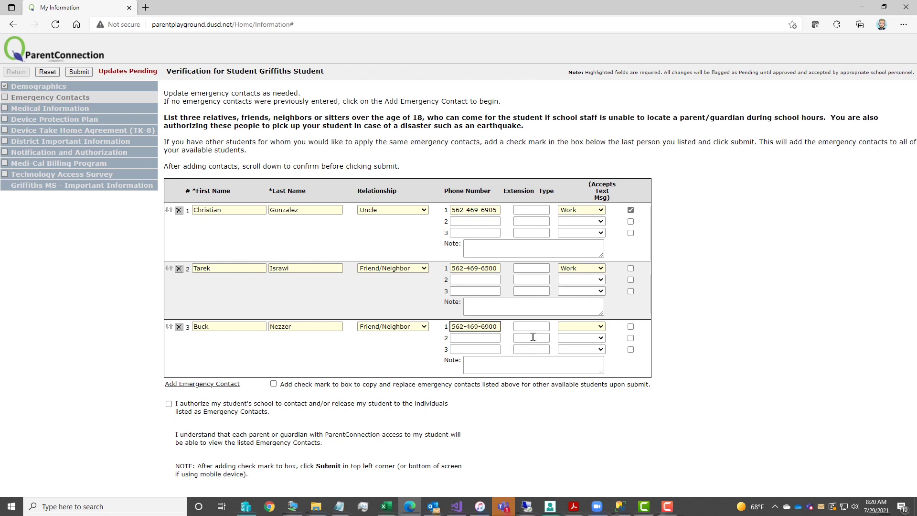
click(588, 329)
click(580, 362)
click(169, 405)
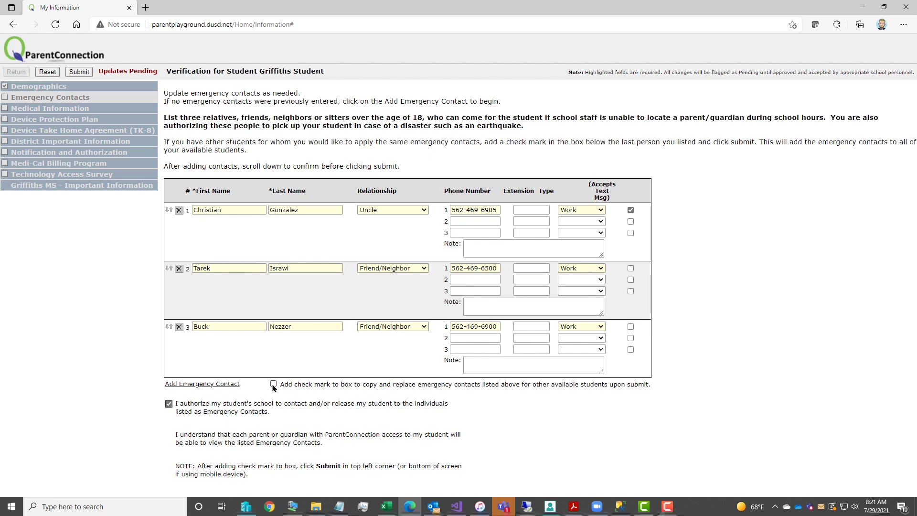
click(170, 405)
- Submit the emergency contacts and record known health problems Yes, allergies Yes, Mild to Moderate, Cats
click(78, 71)
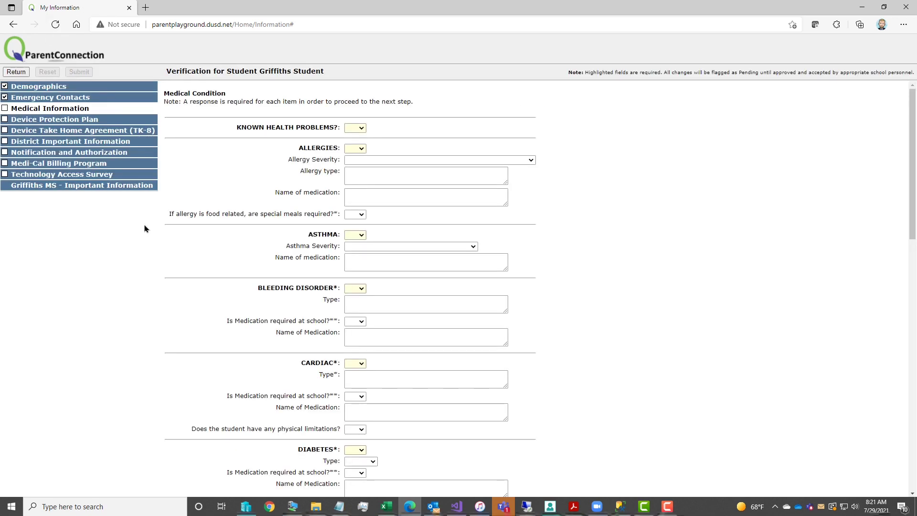
click(361, 128)
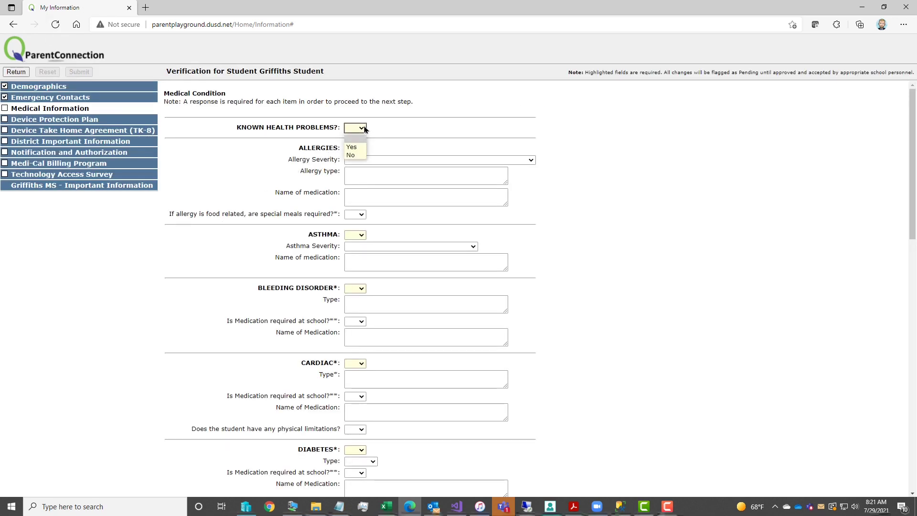
click(359, 147)
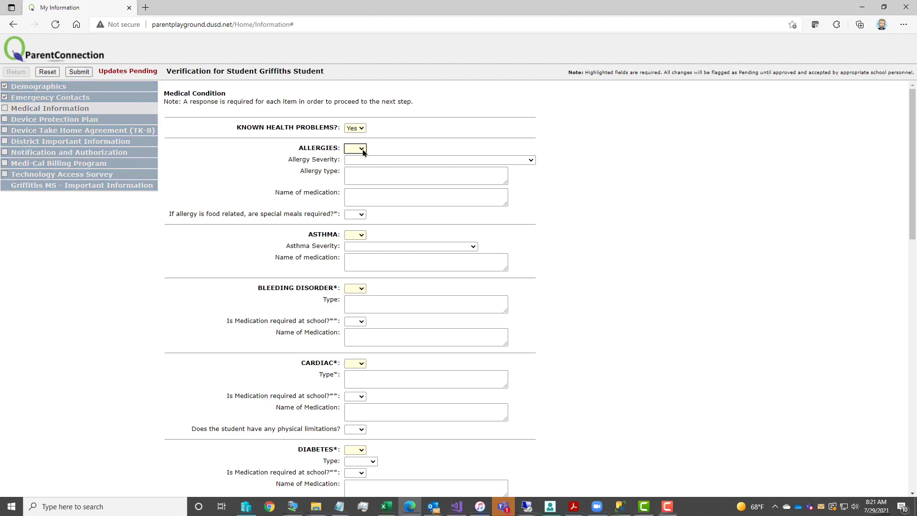
click(358, 149)
click(352, 168)
click(393, 162)
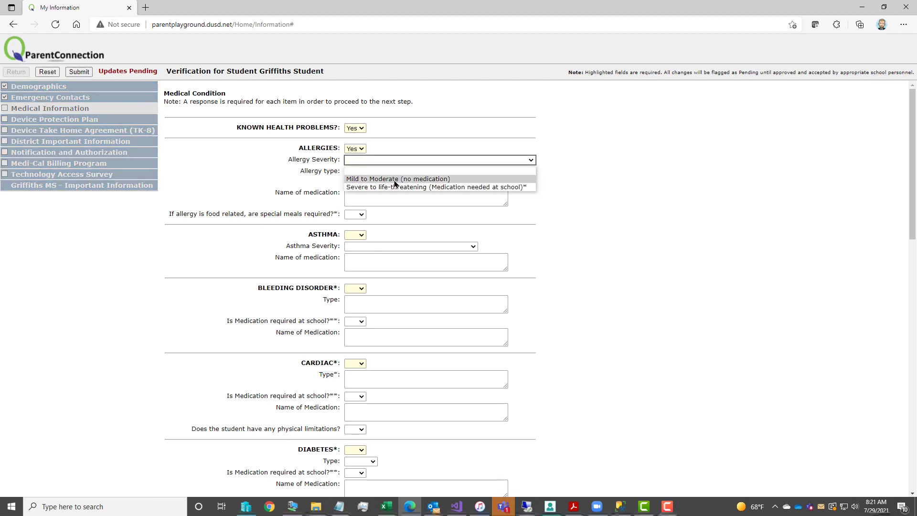
click(395, 180)
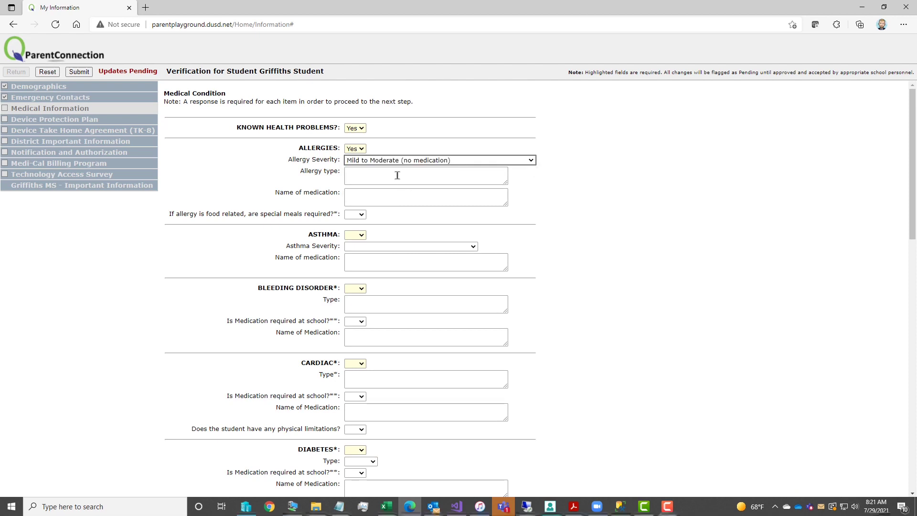
click(397, 175)
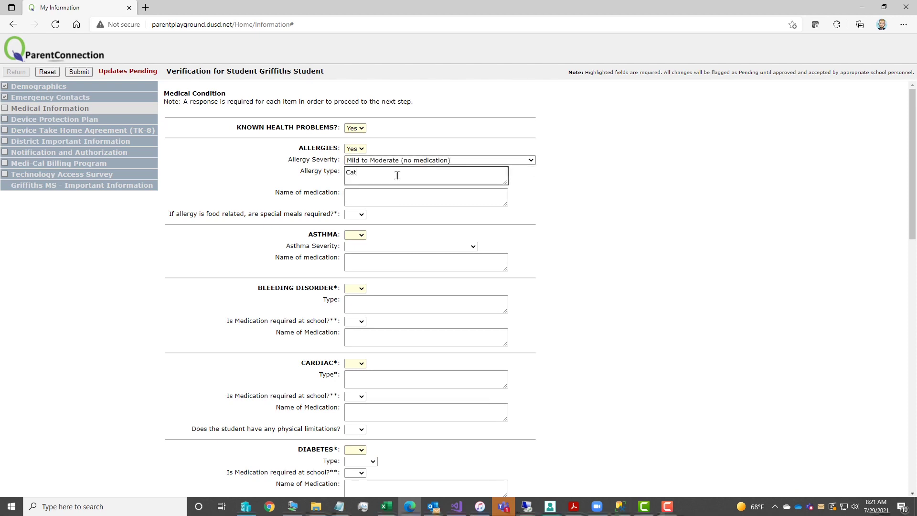
- Answer No to special meals, asthma and bleeding disorder
click(366, 218)
click(357, 243)
click(354, 235)
click(351, 261)
click(356, 288)
click(360, 315)
- Answer No for Cardiac, Diabetes, Epilepsy, Orthopedic and Other Health conditions
scroll(361, 313, down, 5)
scroll(361, 312, up, 4)
click(357, 239)
click(352, 266)
click(356, 324)
click(352, 352)
click(356, 390)
click(352, 413)
scroll(398, 369, down, 5)
click(356, 213)
click(352, 241)
click(358, 267)
click(351, 295)
- Answer No for Medication Use, Medication at School, Disaster Medication and Catheterization
scroll(380, 286, down, 1)
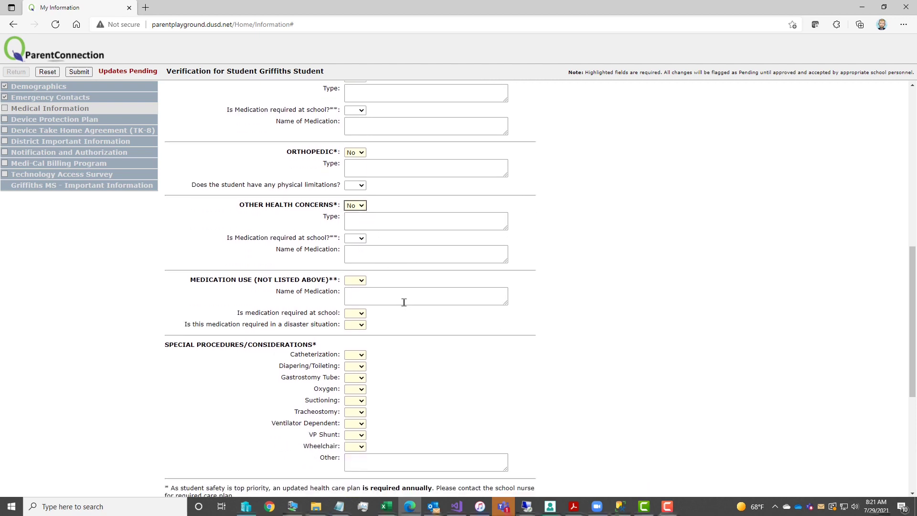
click(361, 283)
click(362, 309)
scroll(426, 334, down, 1)
click(365, 253)
click(353, 276)
click(361, 262)
click(353, 287)
click(361, 295)
click(351, 319)
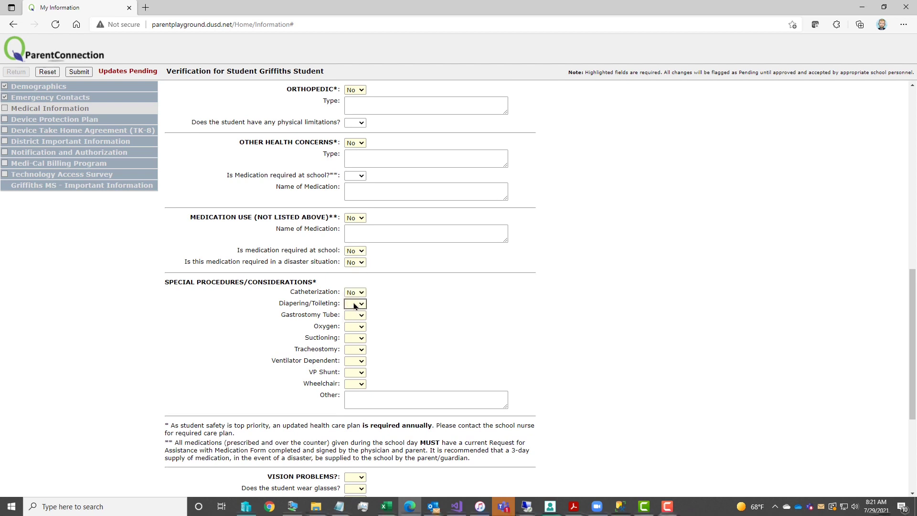
- Answer No for Diapering/Toileting, Gastrostomy Tube, Oxygen, Suctioning, Tracheostomy, Ventilator, VP Shunt and Wheelchair
click(358, 304)
click(361, 331)
click(359, 315)
click(358, 342)
click(360, 326)
click(357, 354)
click(359, 338)
click(358, 365)
click(359, 350)
click(358, 376)
click(358, 361)
click(358, 379)
click(359, 373)
click(360, 391)
click(359, 385)
click(354, 412)
- Record vision problems Yes, glasses Yes and contact lenses No
scroll(429, 371, down, 1)
scroll(431, 372, down, 2)
click(361, 292)
click(356, 309)
click(356, 301)
click(356, 316)
click(358, 313)
click(355, 340)
click(356, 333)
- Answer No to hearing problems and hearing aids
click(357, 360)
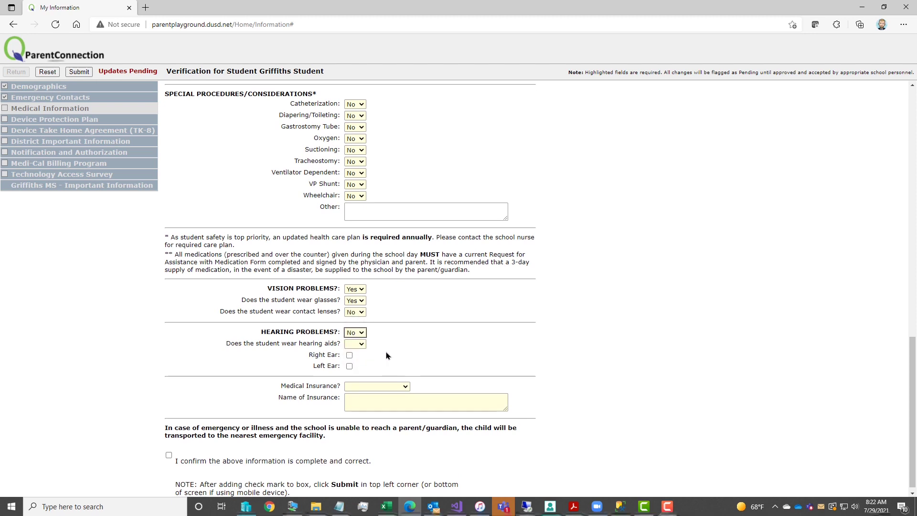
scroll(356, 353, down, 1)
click(356, 338)
click(353, 365)
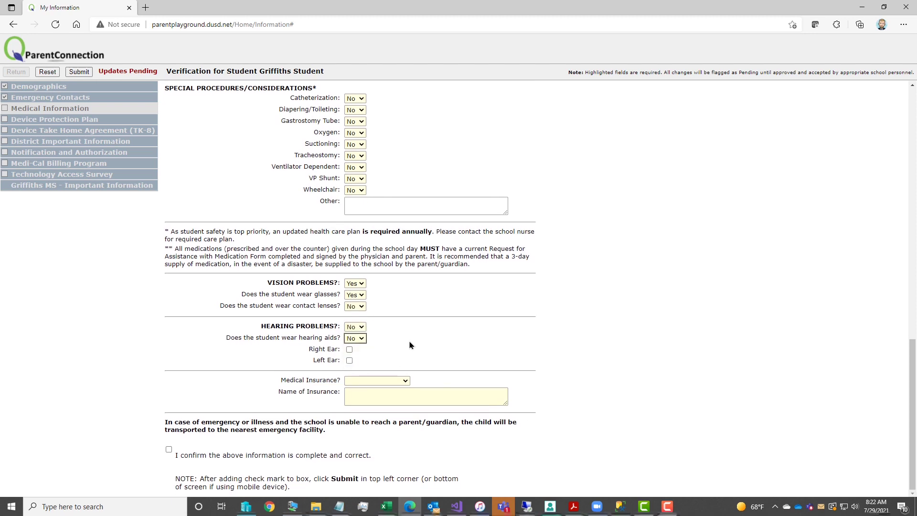
click(374, 385)
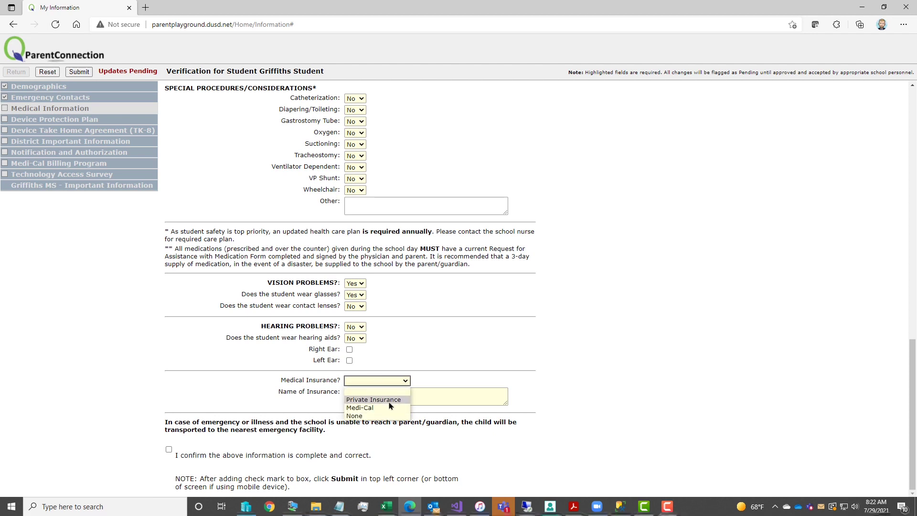
- Set Medical Insurance to Private Insurance named 'Blue Shield' and tick the confirmation box
click(386, 399)
click(383, 395)
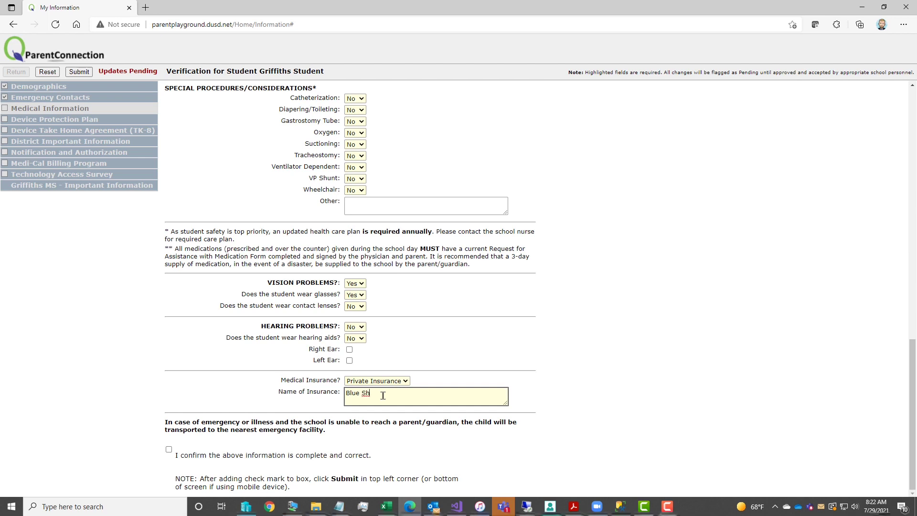
key(Tab)
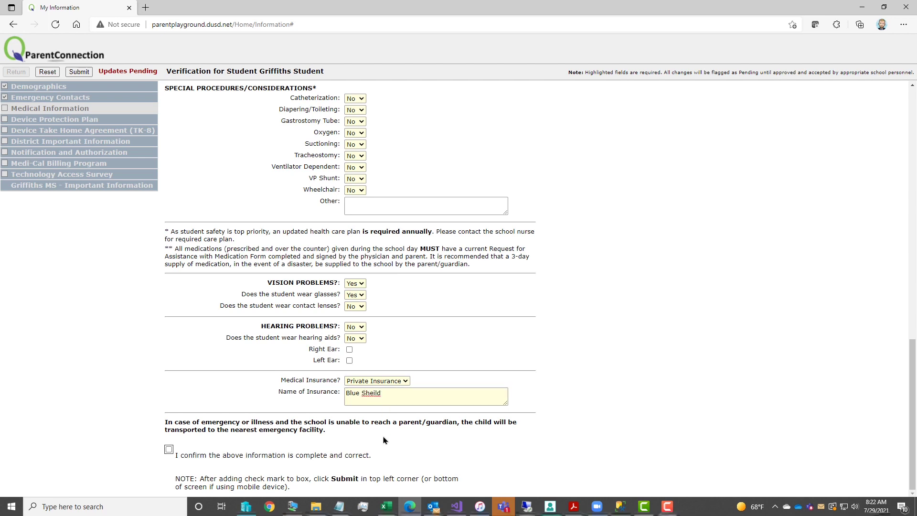
double_click(374, 394)
text(Shield)
drag(382, 392, 296, 395)
key(BackSpace)
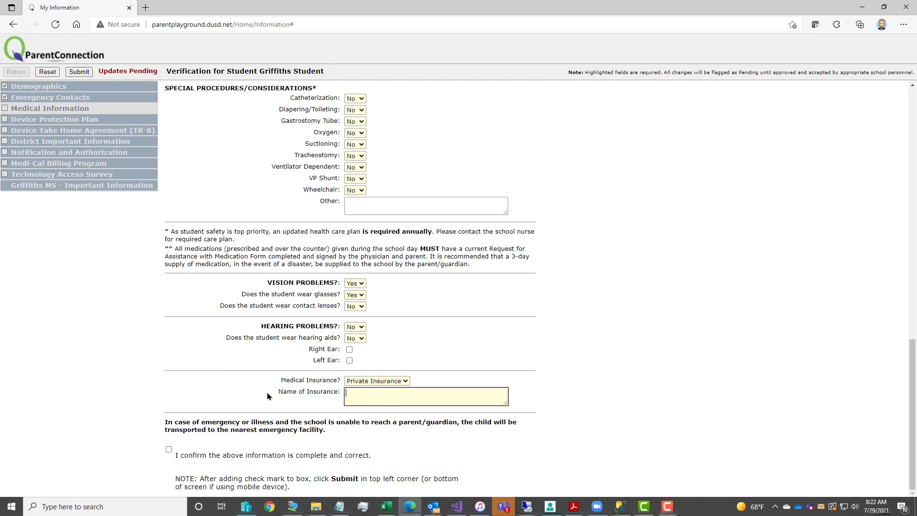
text(Blue Shield)
click(168, 449)
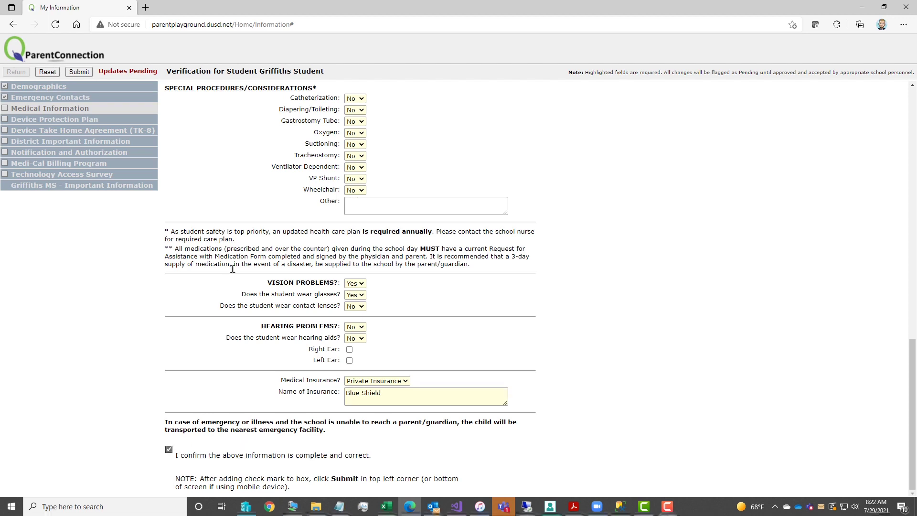
- Submit the medical form and choose 'Yes, I want DPP.' for the Device Protection Plan
click(79, 71)
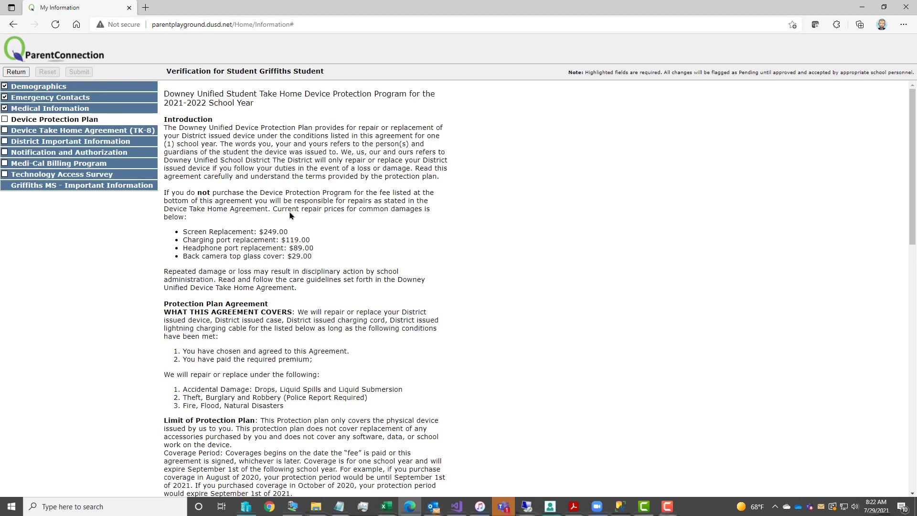
scroll(432, 219, down, 1)
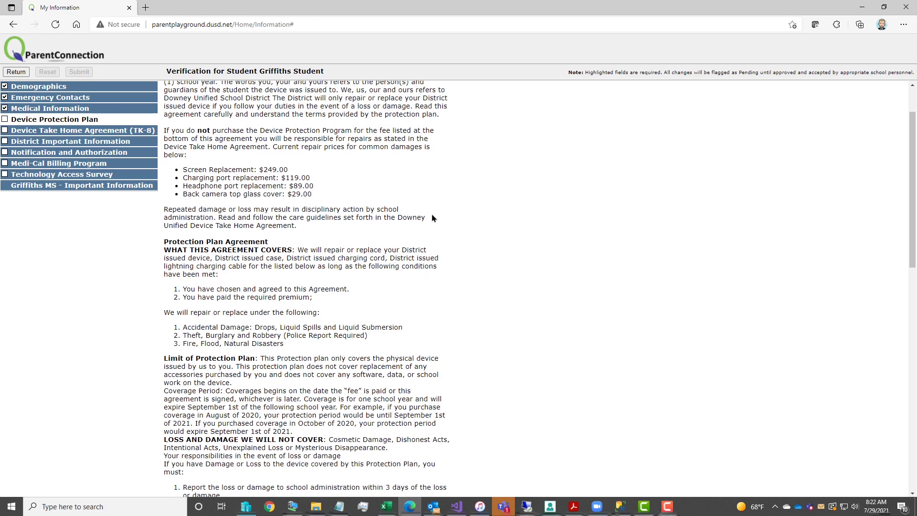
scroll(432, 218, down, 10)
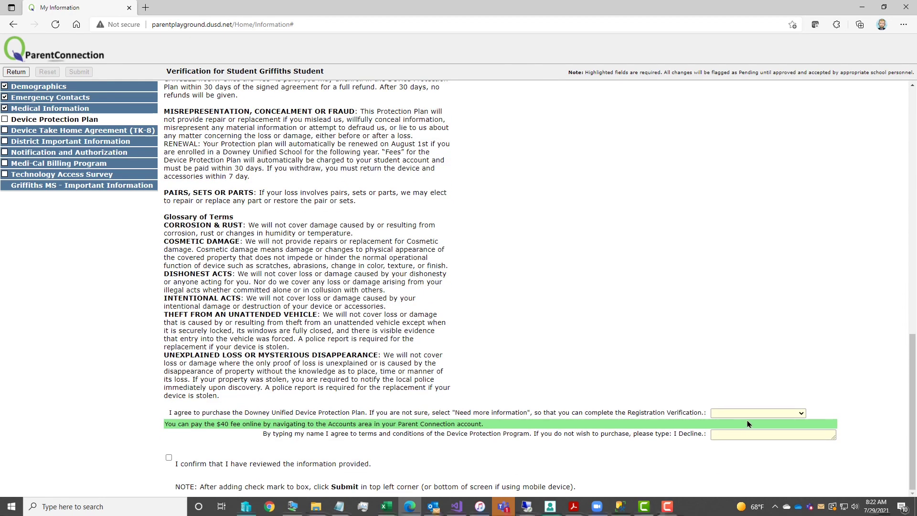
click(752, 413)
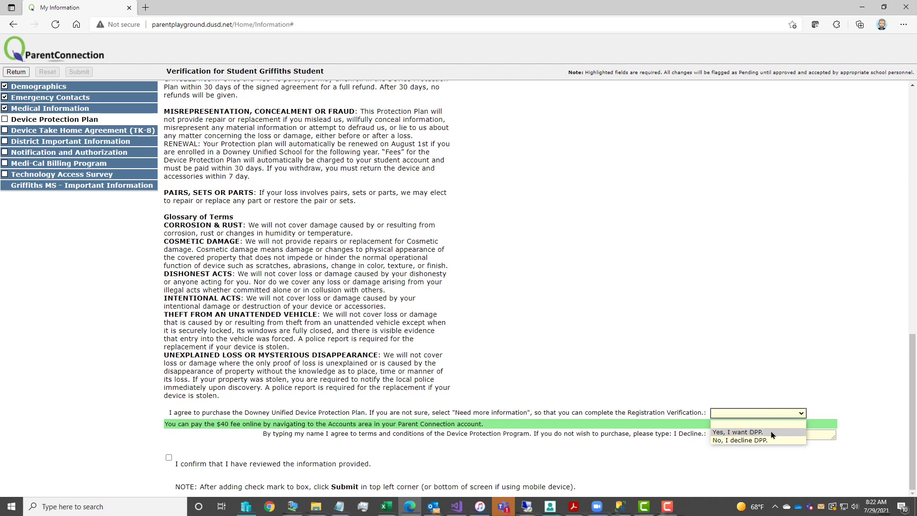
click(772, 432)
- Sign the protection plan with the parent's full name and confirm it was reviewed
click(756, 435)
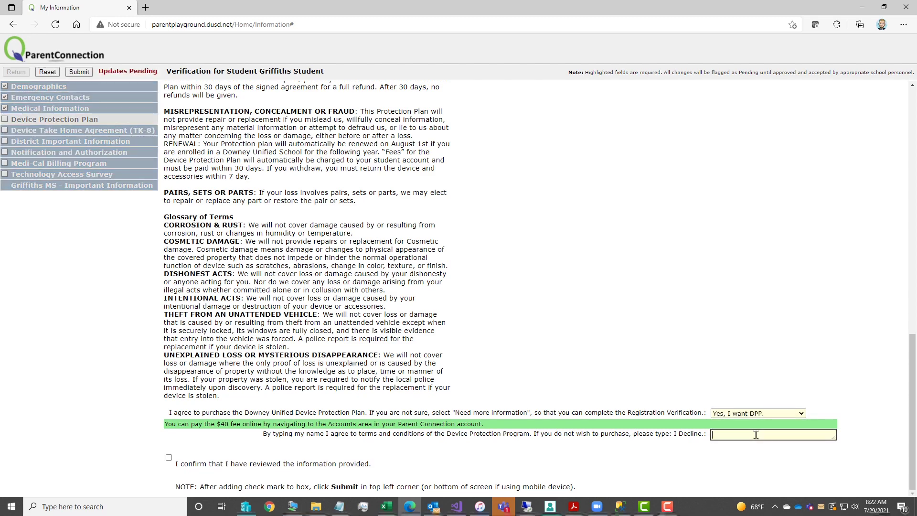
key(BackSpace)
click(169, 457)
- Submit the protection plan step and fill the student signature line with the full name
click(79, 71)
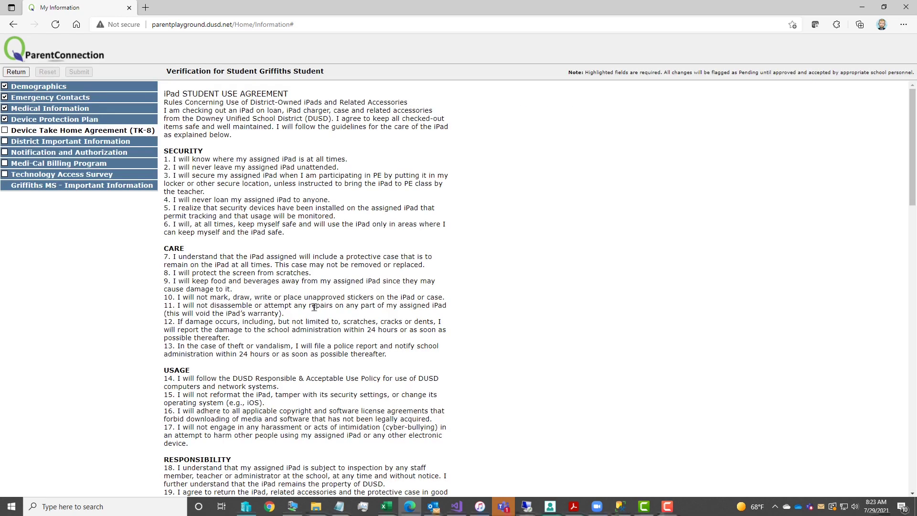
scroll(308, 342, down, 7)
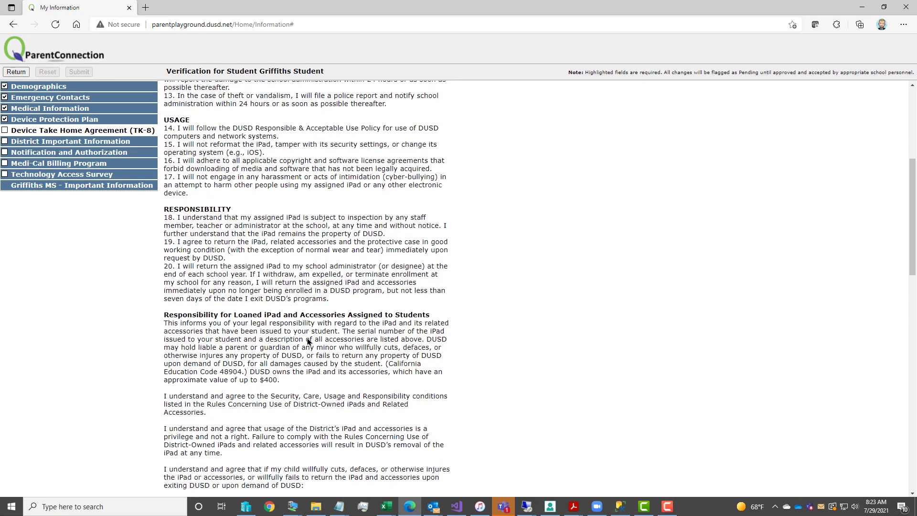
scroll(308, 341, up, 8)
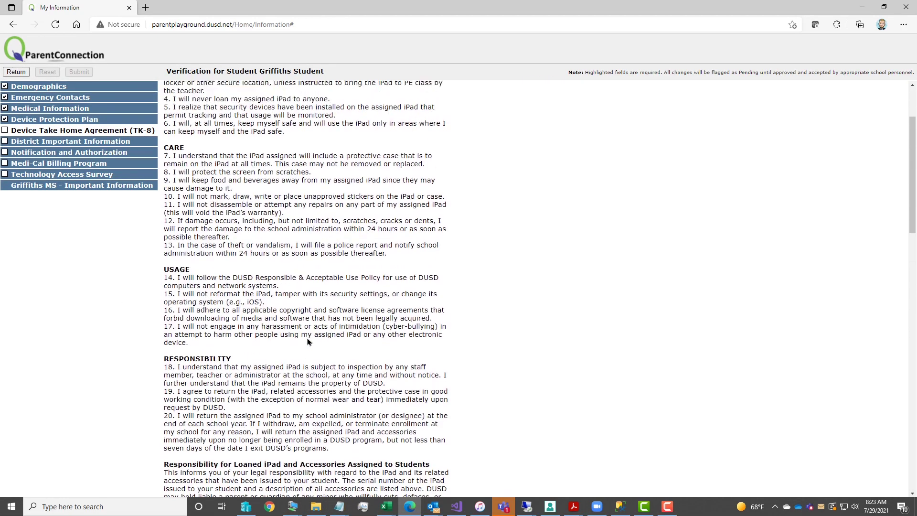
key(End)
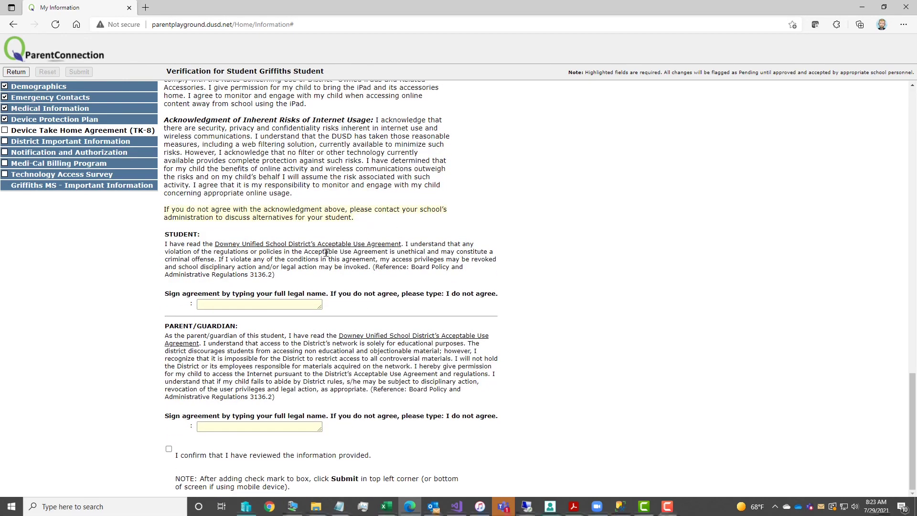
click(275, 304)
key(Tab)
- Sign the Parent/Guardian line with the parent's full name and confirm the agreement was reviewed
click(257, 425)
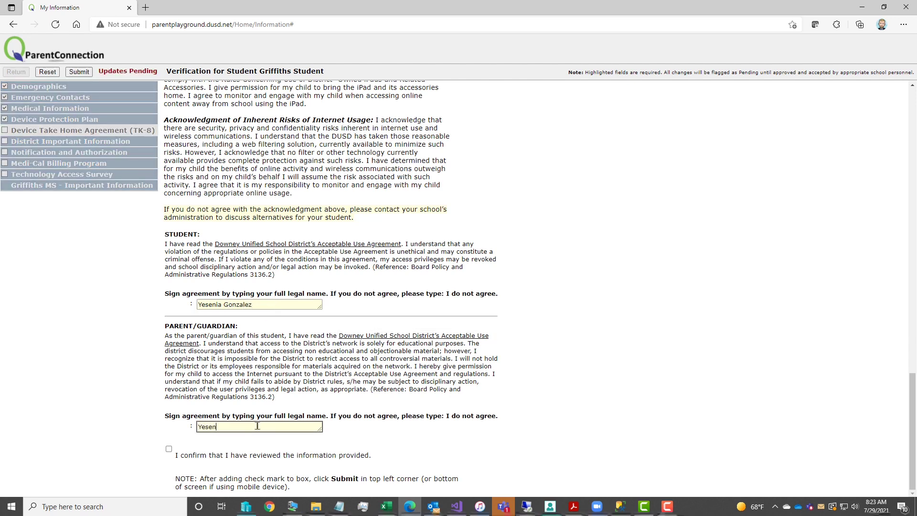
click(168, 449)
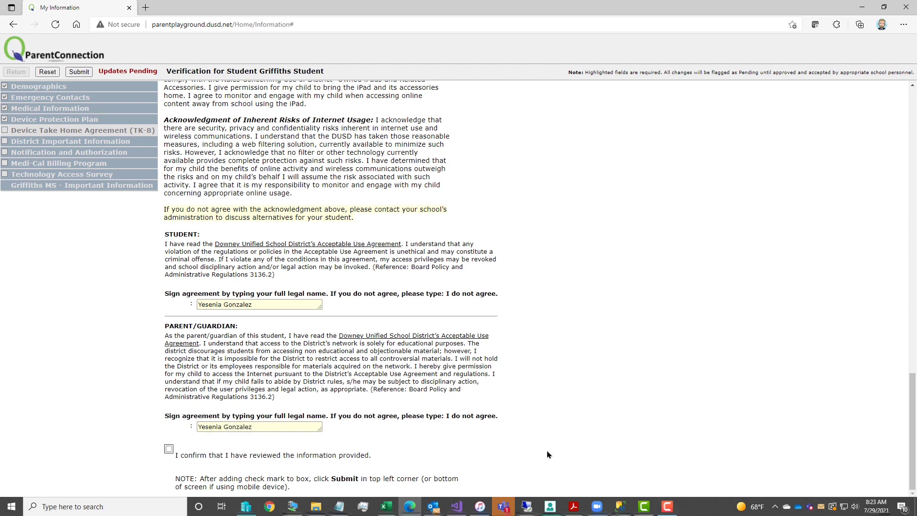
- Submit the device agreement, then confirm the district notices were reviewed and submit them
click(75, 73)
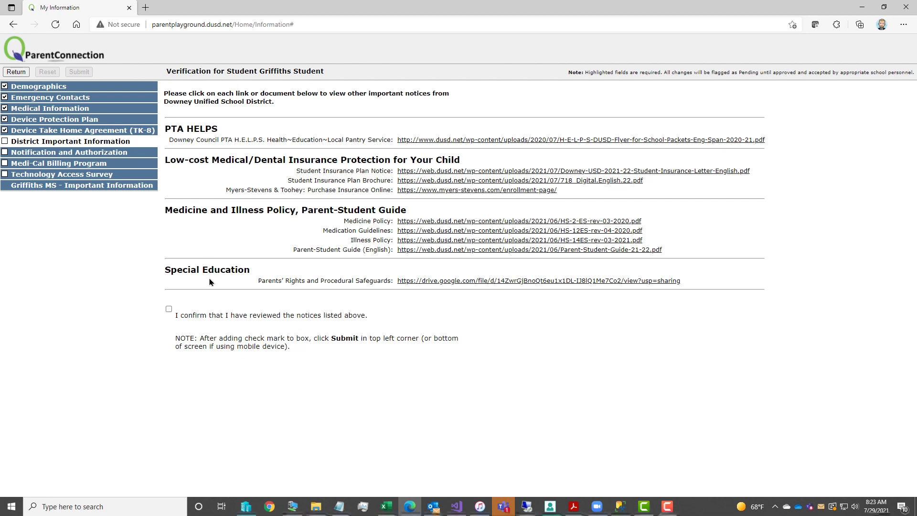
click(169, 310)
click(77, 74)
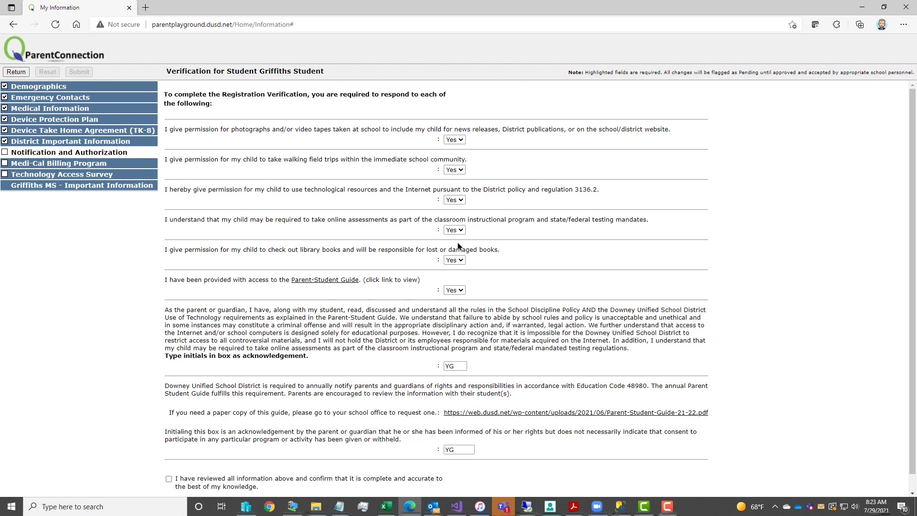
- Return from the Parent-Student Guide, acknowledge both initials boxes, confirm accuracy and submit Notification and Authorization
scroll(457, 246, down, 1)
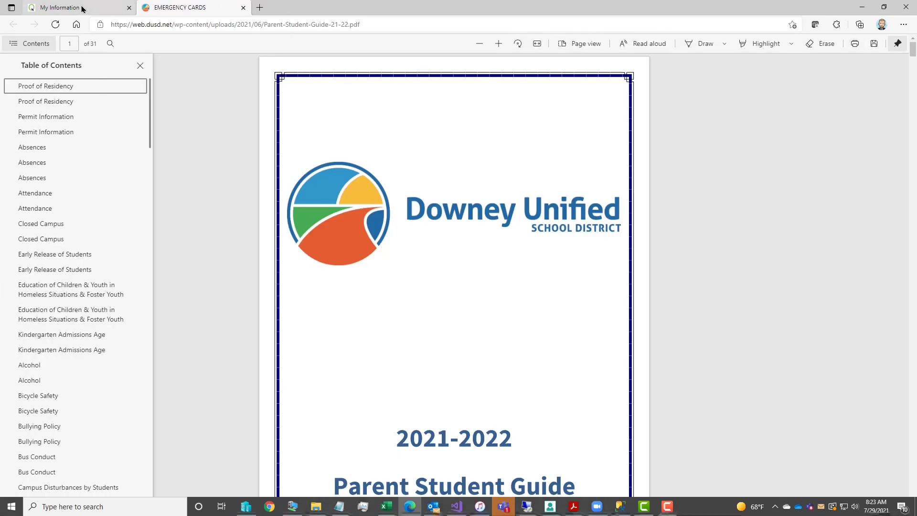
click(81, 8)
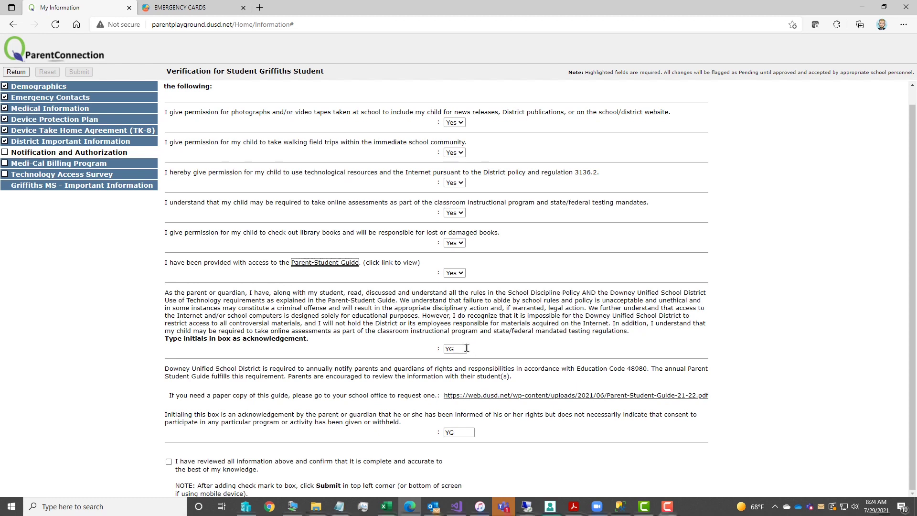
drag(457, 350, 430, 354)
key(Tab)
key(Tab)
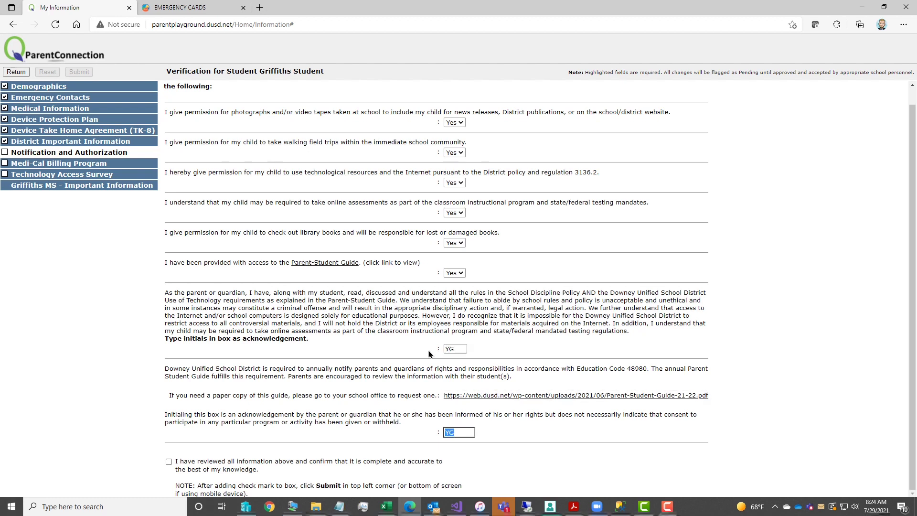
key(Tab)
click(169, 462)
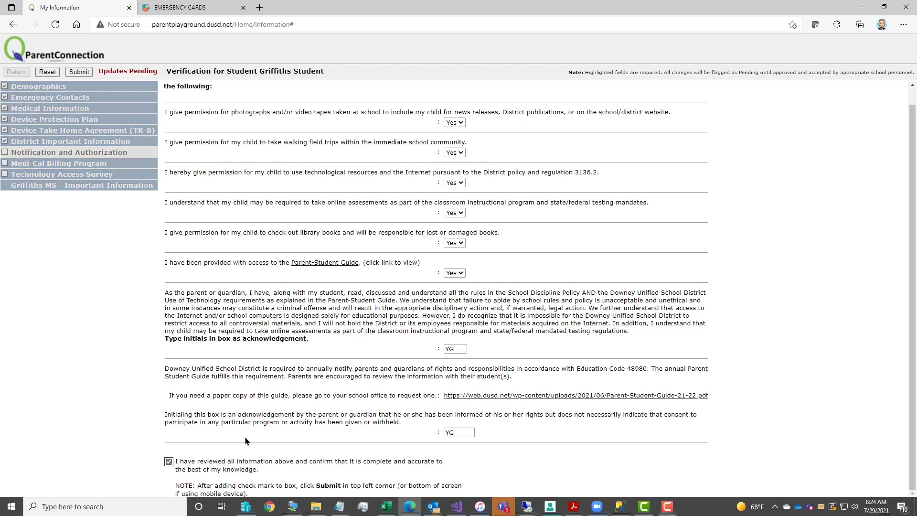
click(80, 72)
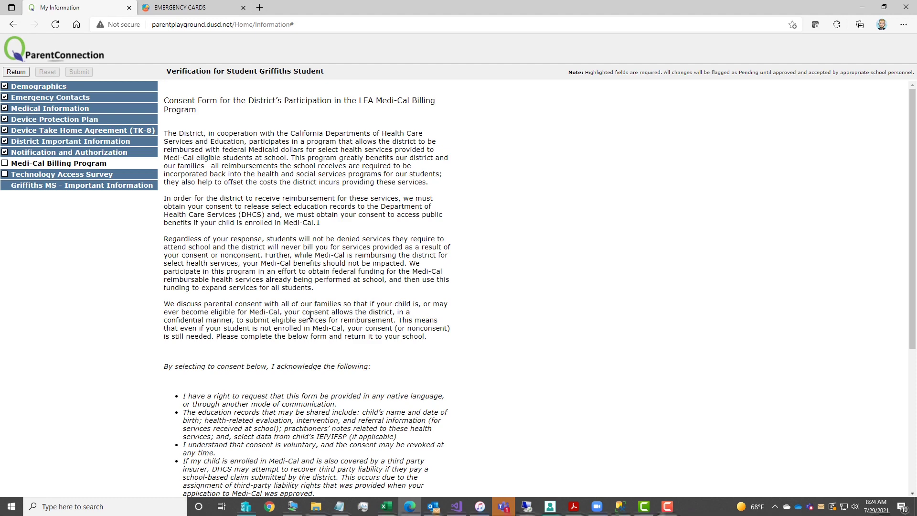
- Choose 'I consent' for Medi-Cal billing, enter initials, confirm the review and submit
scroll(311, 315, down, 3)
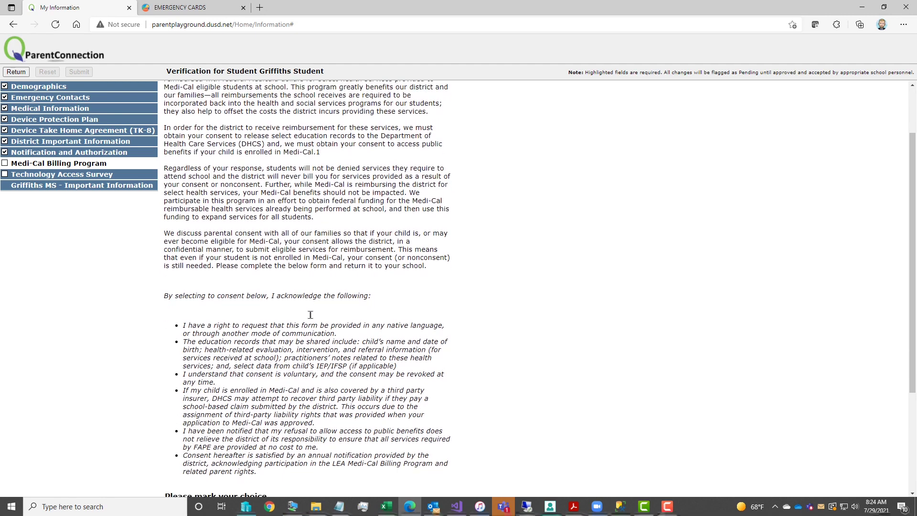
scroll(311, 319, down, 3)
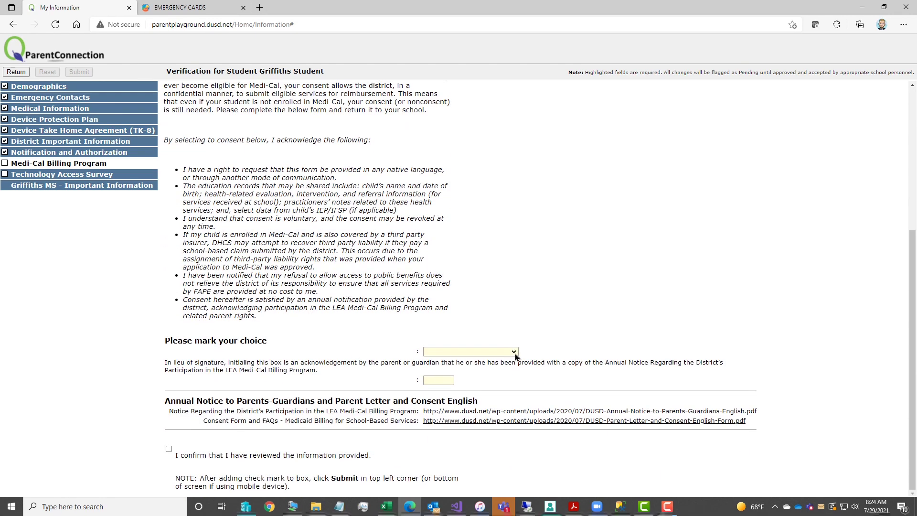
click(515, 353)
click(482, 371)
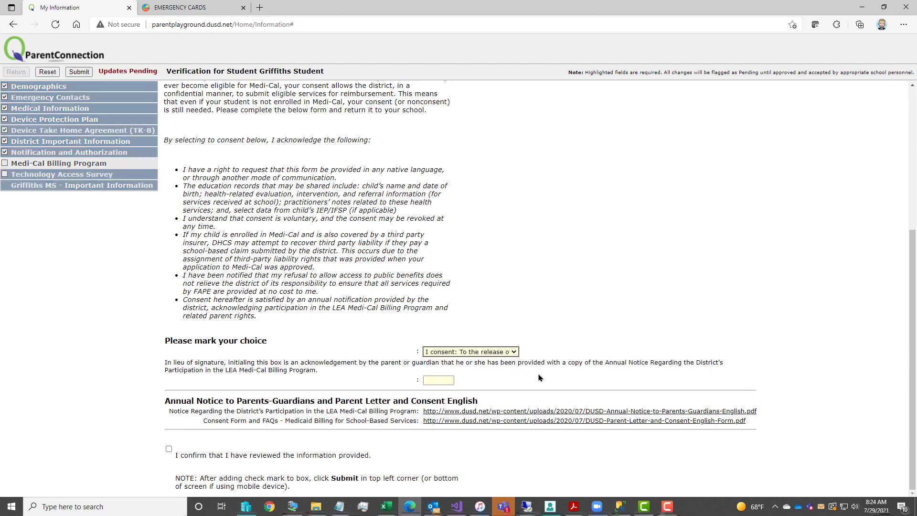
click(453, 380)
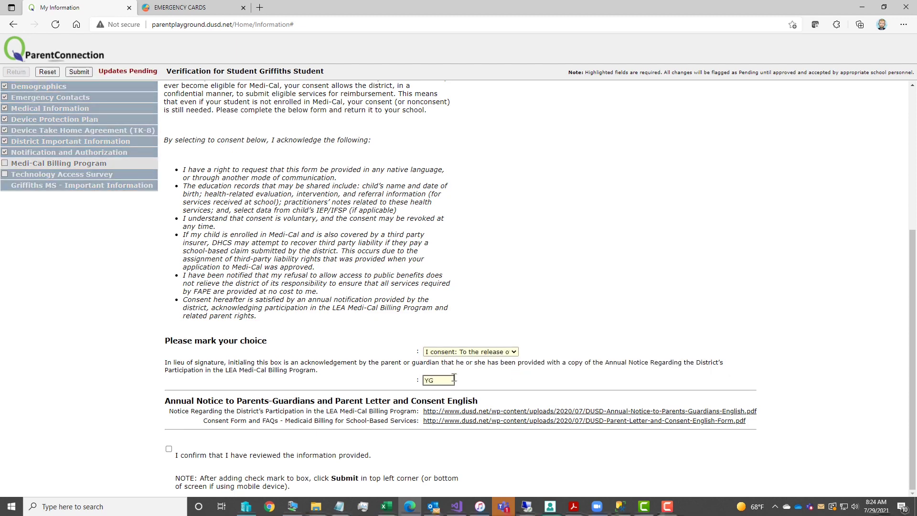
click(168, 449)
click(77, 72)
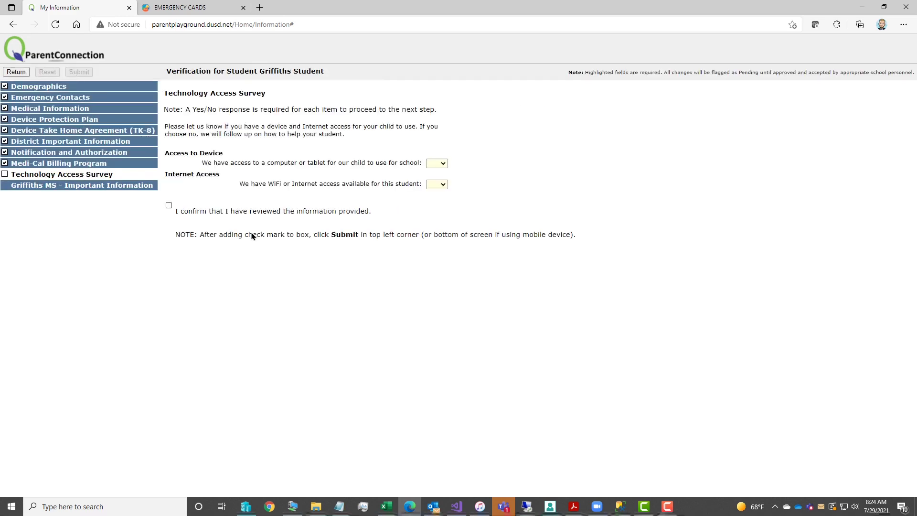
- Answer Yes to device and WiFi access, submit the survey, and return to the review summary
click(442, 164)
click(436, 181)
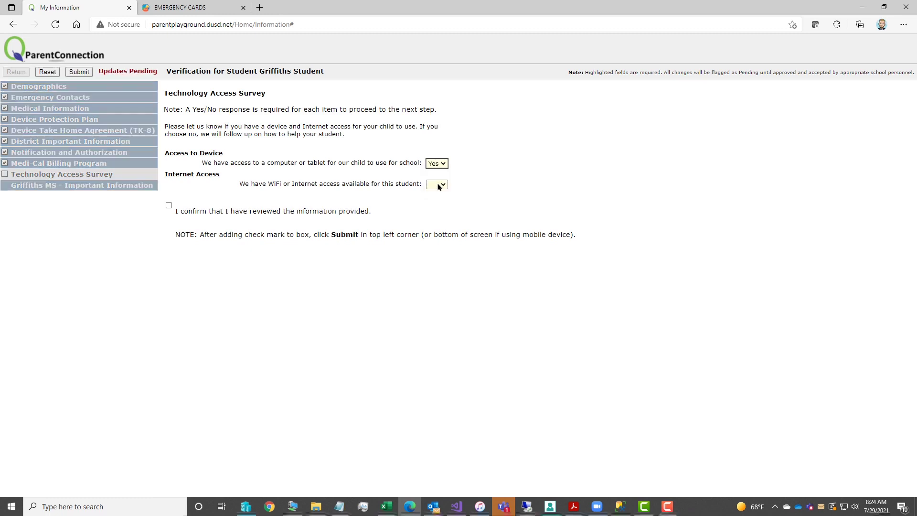
click(439, 184)
click(440, 204)
click(168, 207)
click(77, 72)
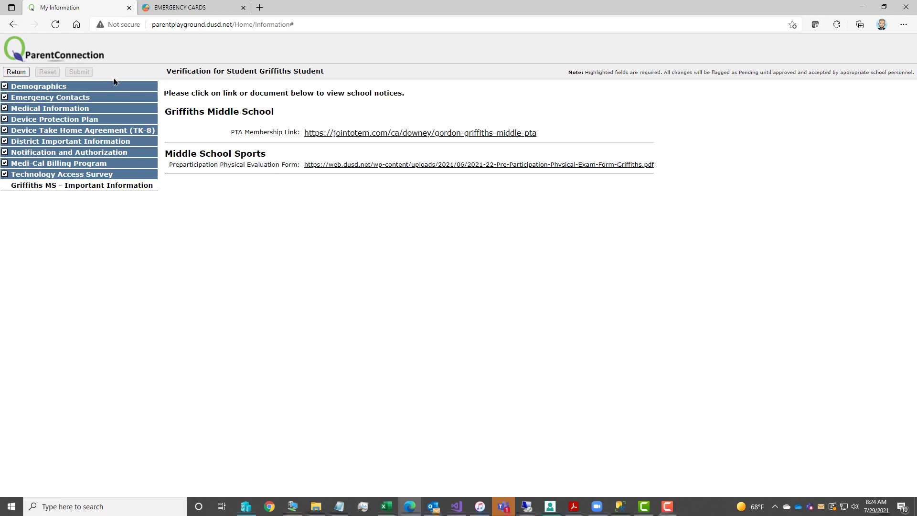
click(13, 75)
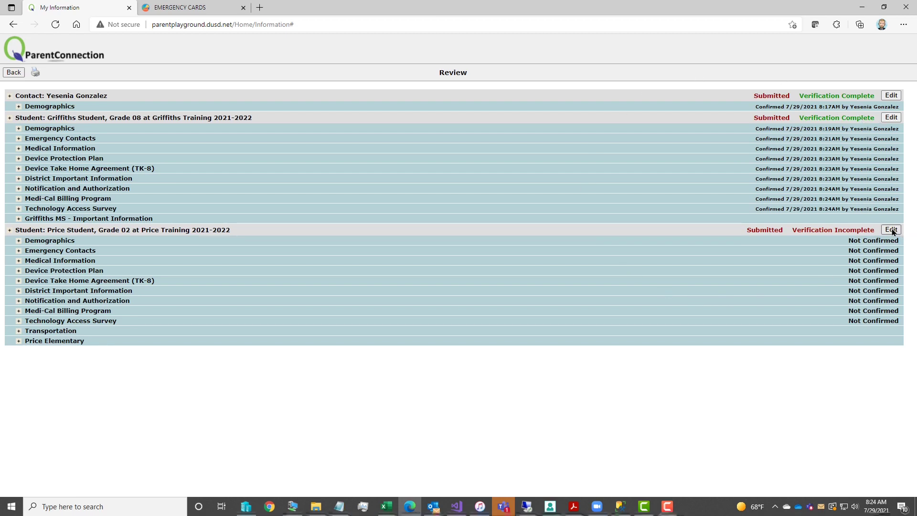
- For the Grade 02 student, confirm and submit demographics and emergency contact authorization, then return to review
click(891, 230)
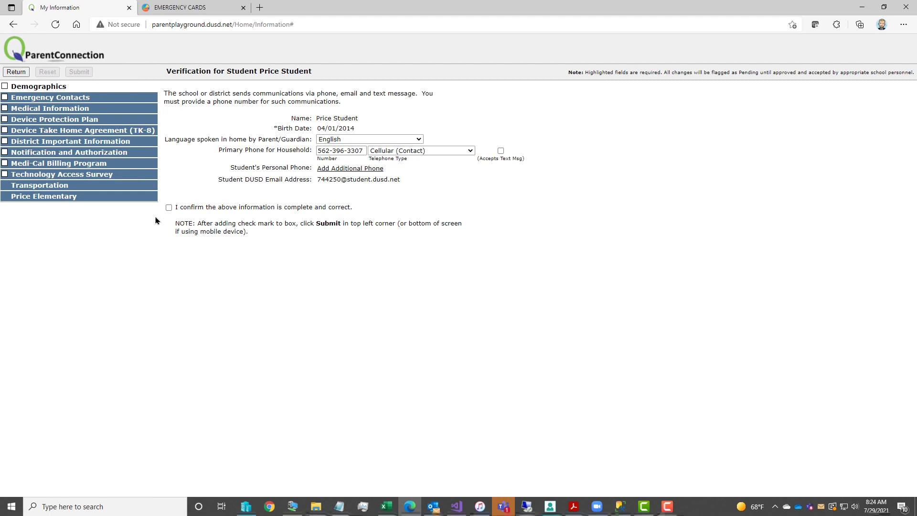
click(169, 207)
click(75, 73)
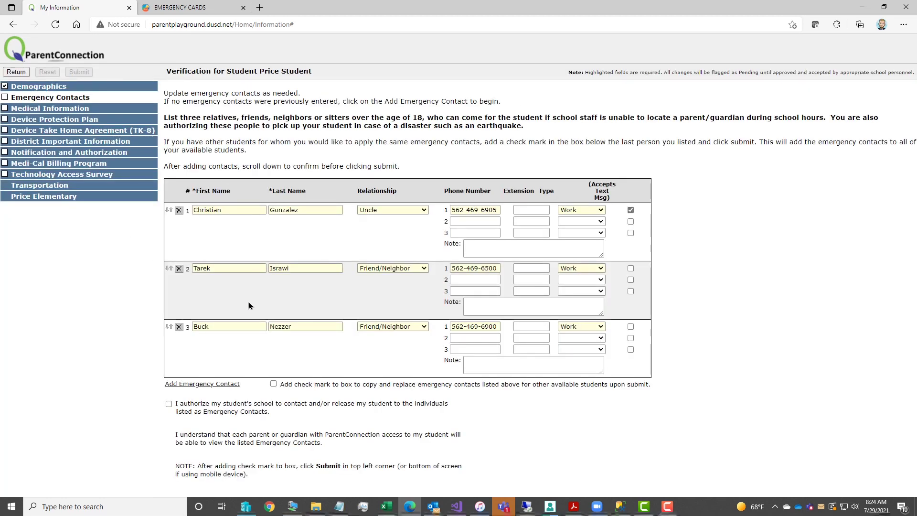
click(169, 403)
click(78, 72)
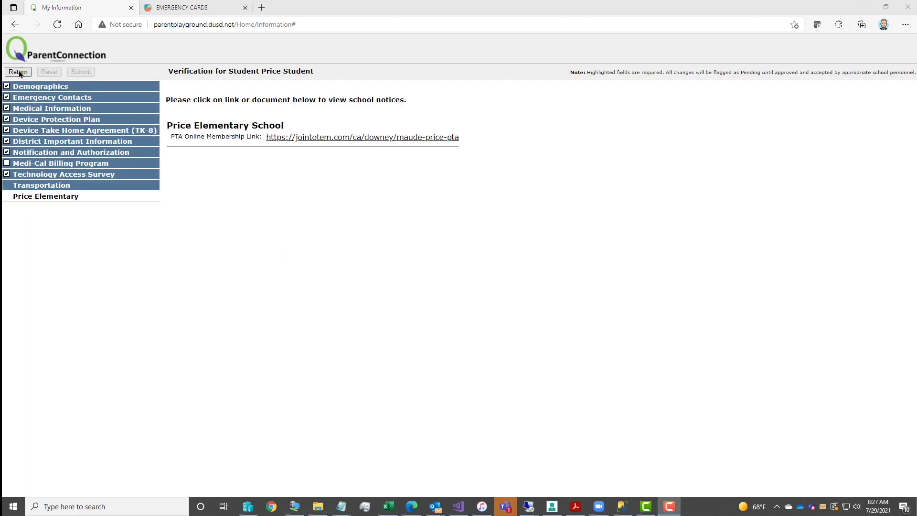
click(18, 72)
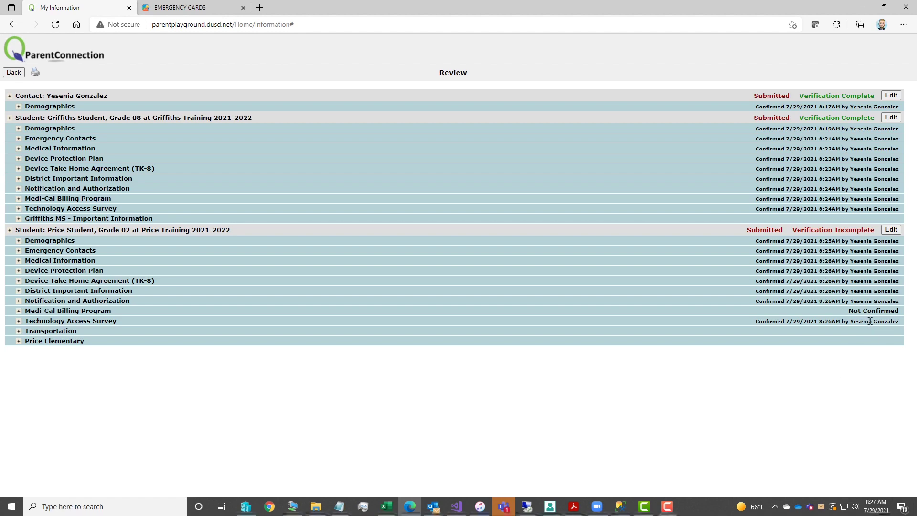
- Confirm and submit the Grade 02 student's Medi-Cal consent, then go back to the student list
click(891, 230)
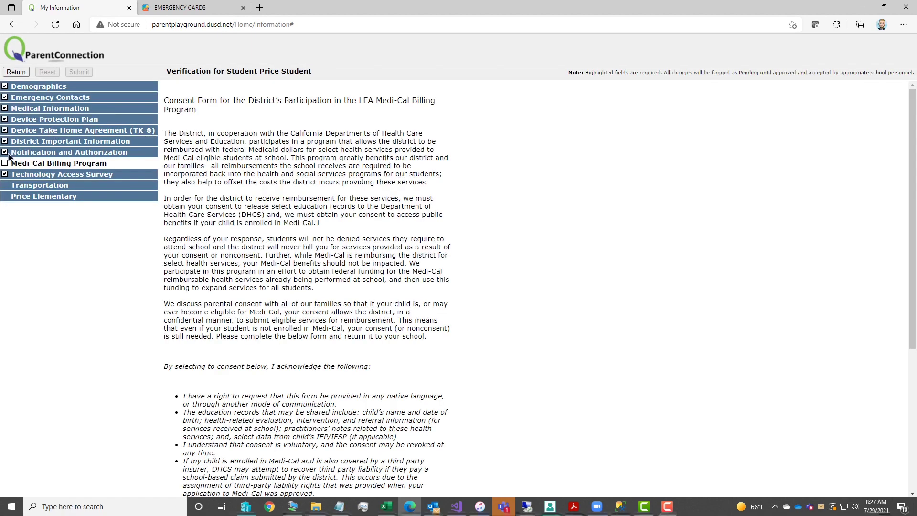
scroll(316, 306, down, 5)
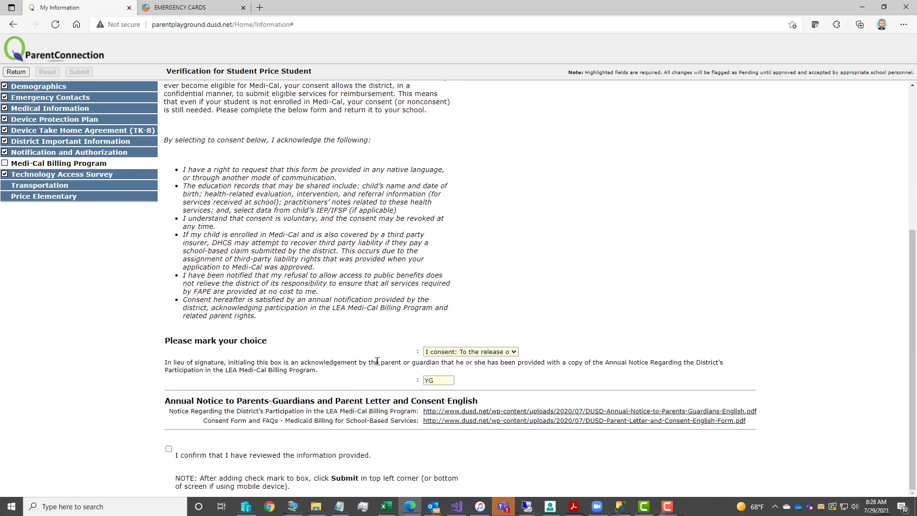
click(169, 449)
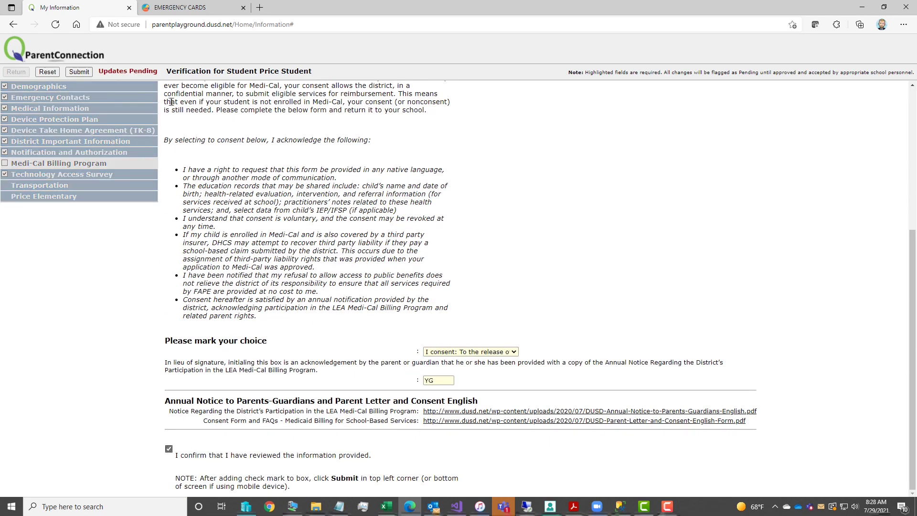
click(78, 72)
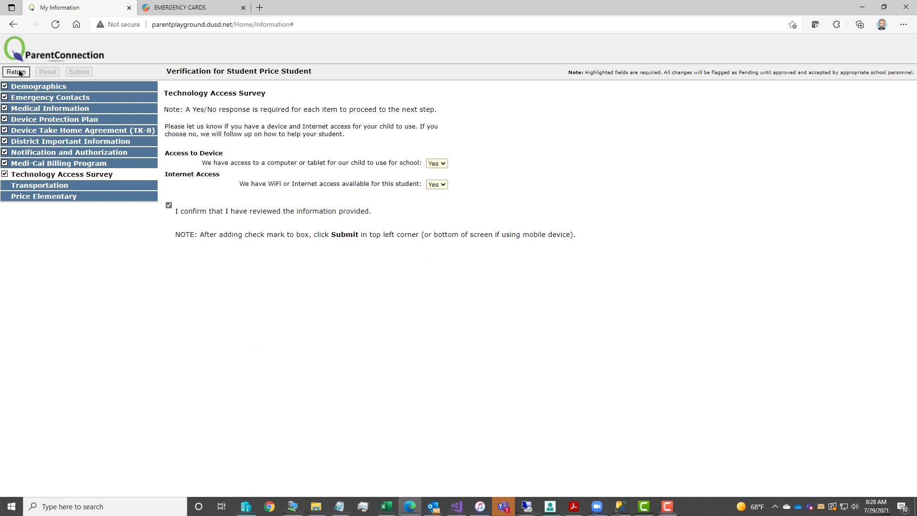
click(16, 71)
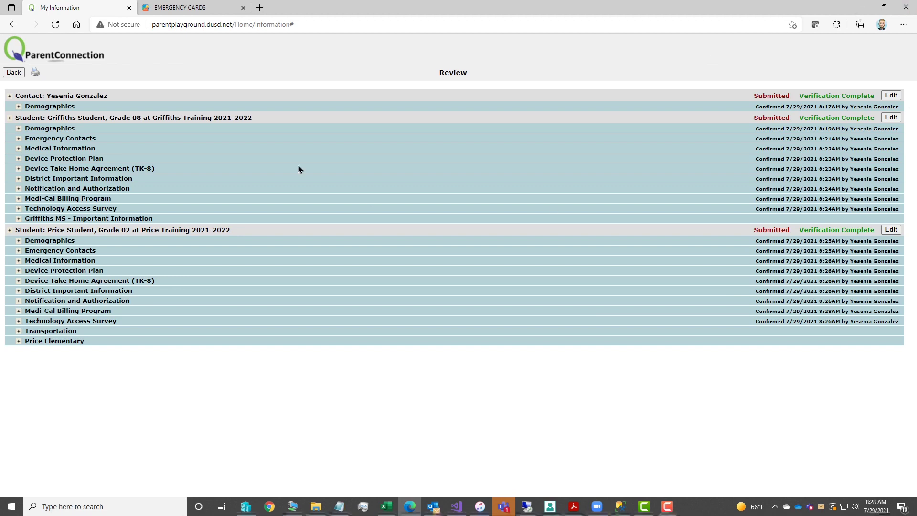
click(13, 72)
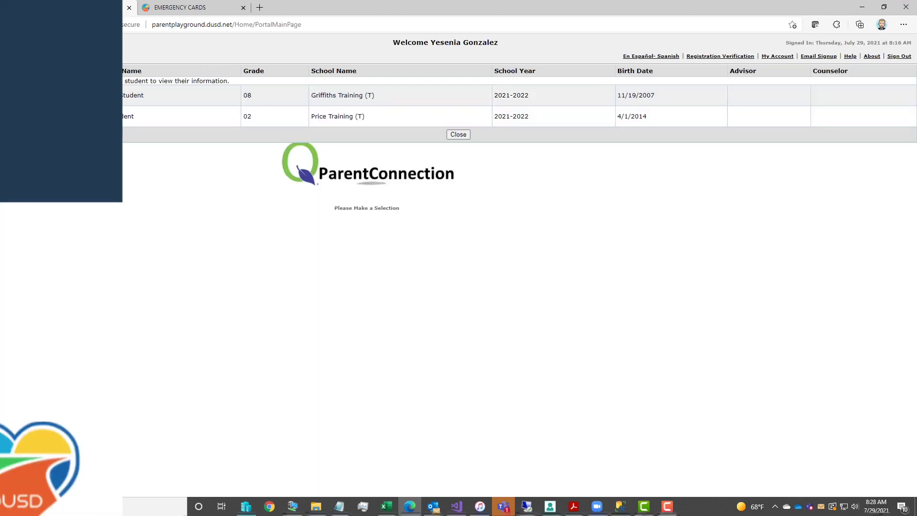